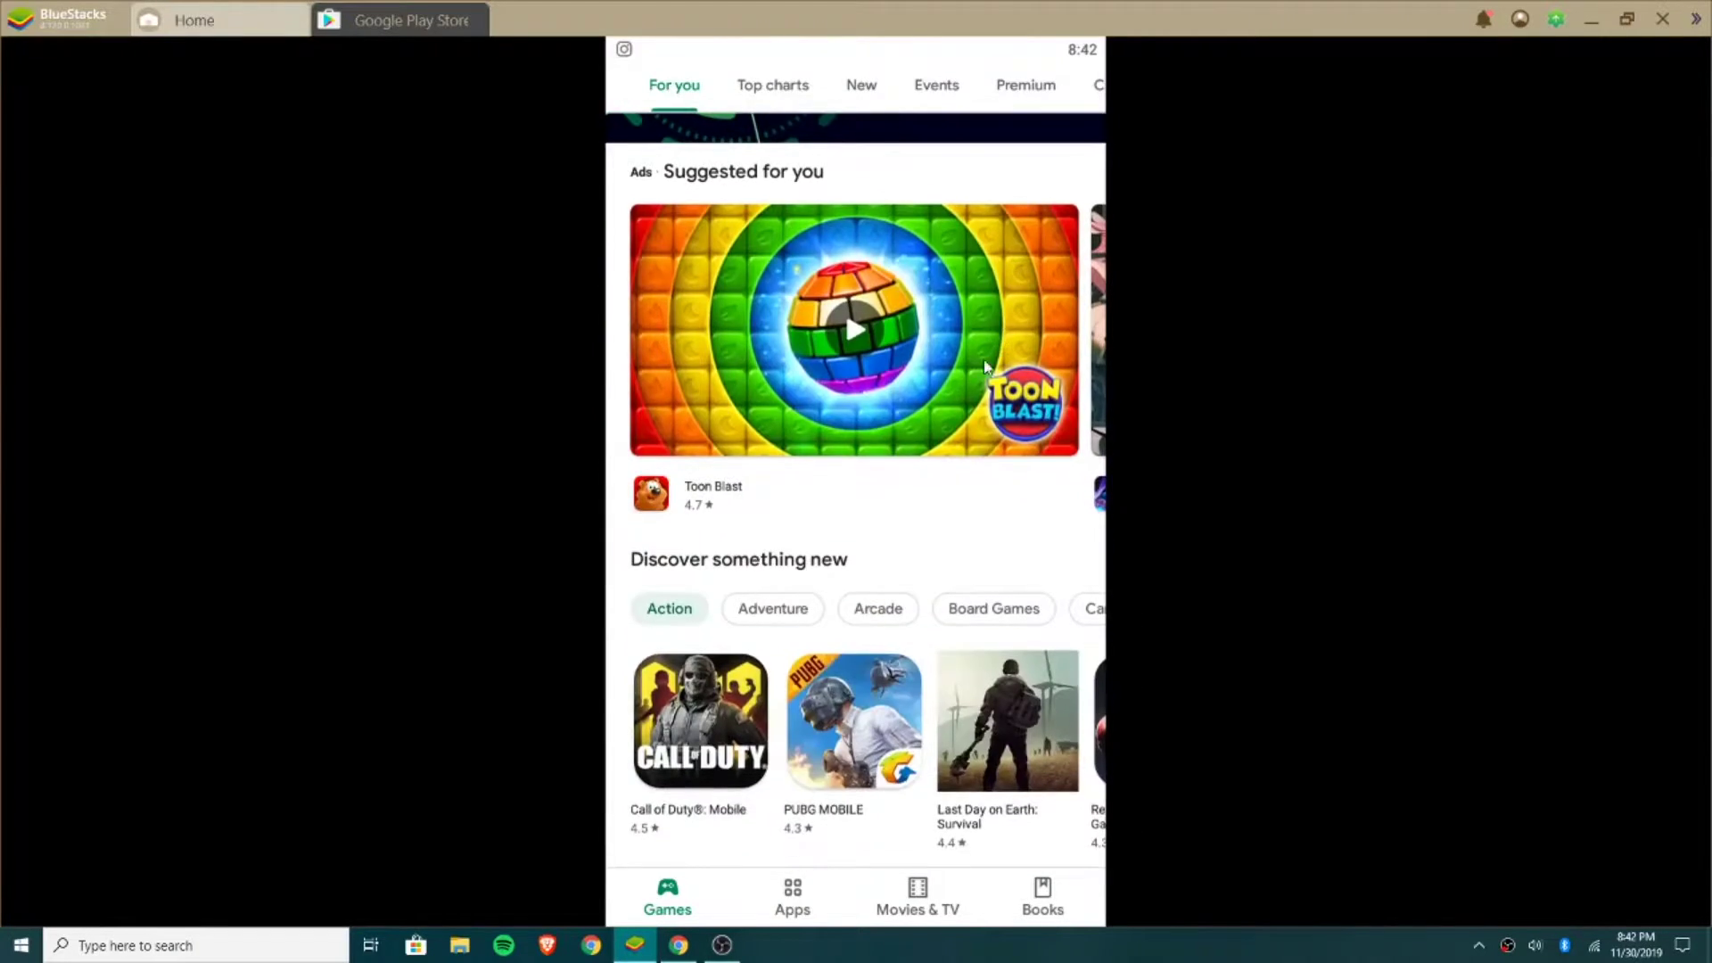
Scroll up and down through the Play Store games feed.
{"action": "scroll", "coordinate": [899, 861], "scroll_direction": "up", "scroll_amount": 10}
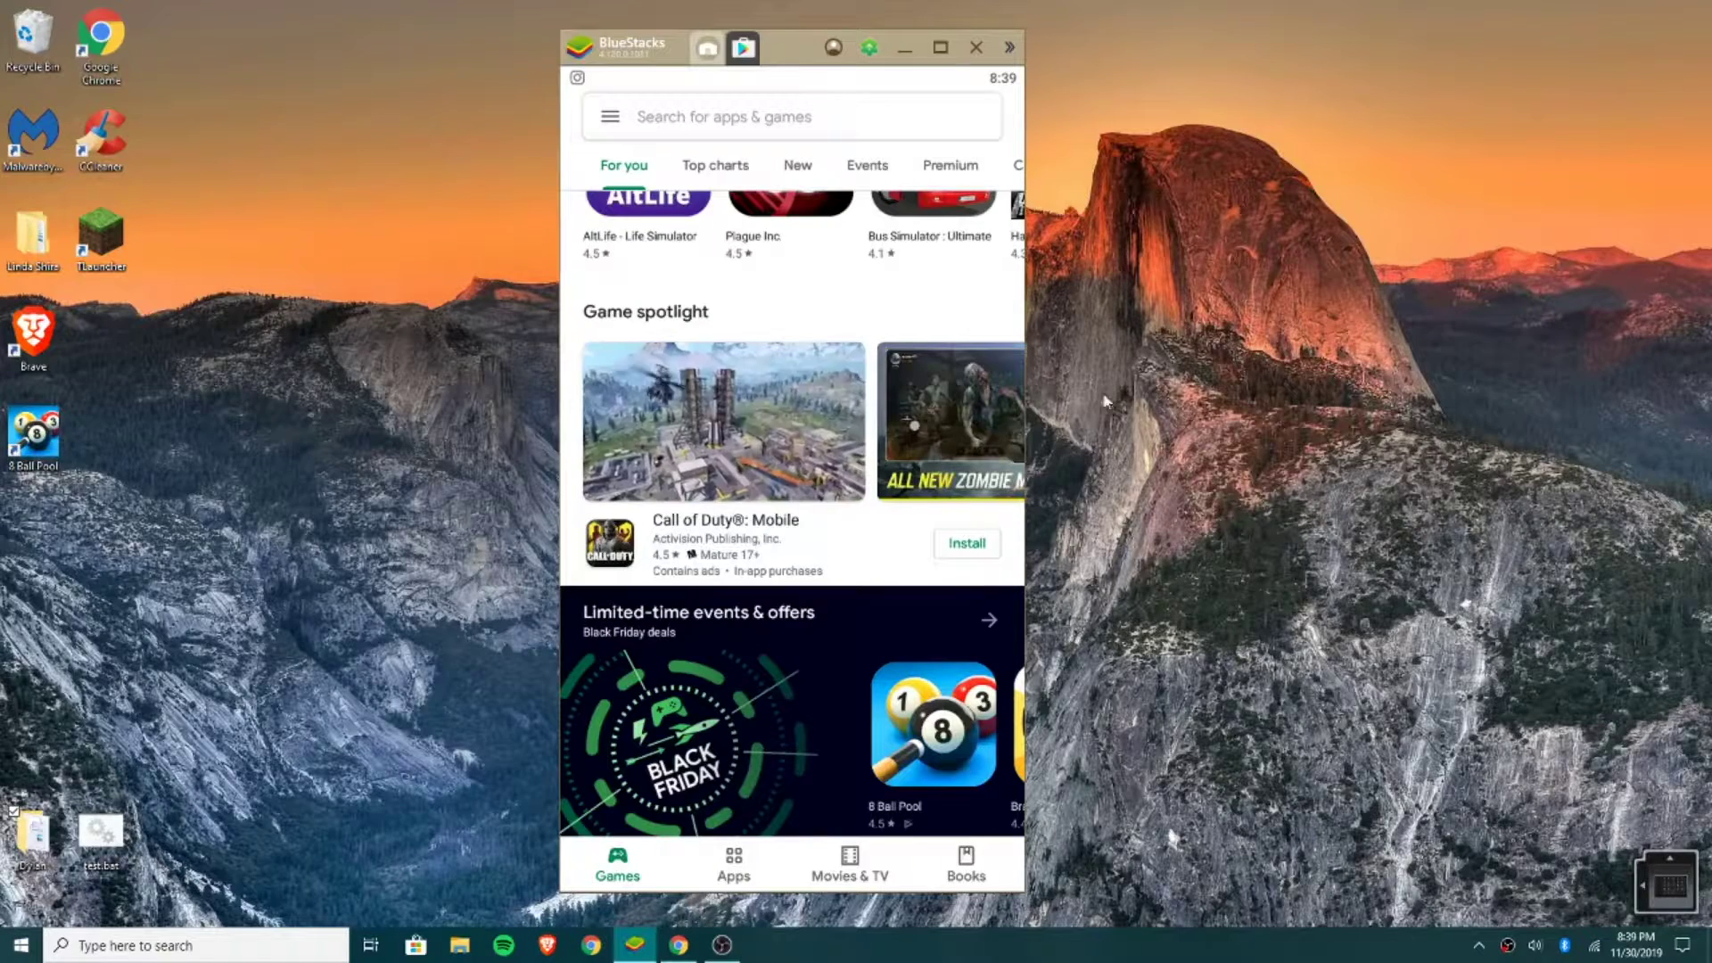
{"action": "scroll", "coordinate": [1021, 353], "scroll_direction": "down", "scroll_amount": 5}
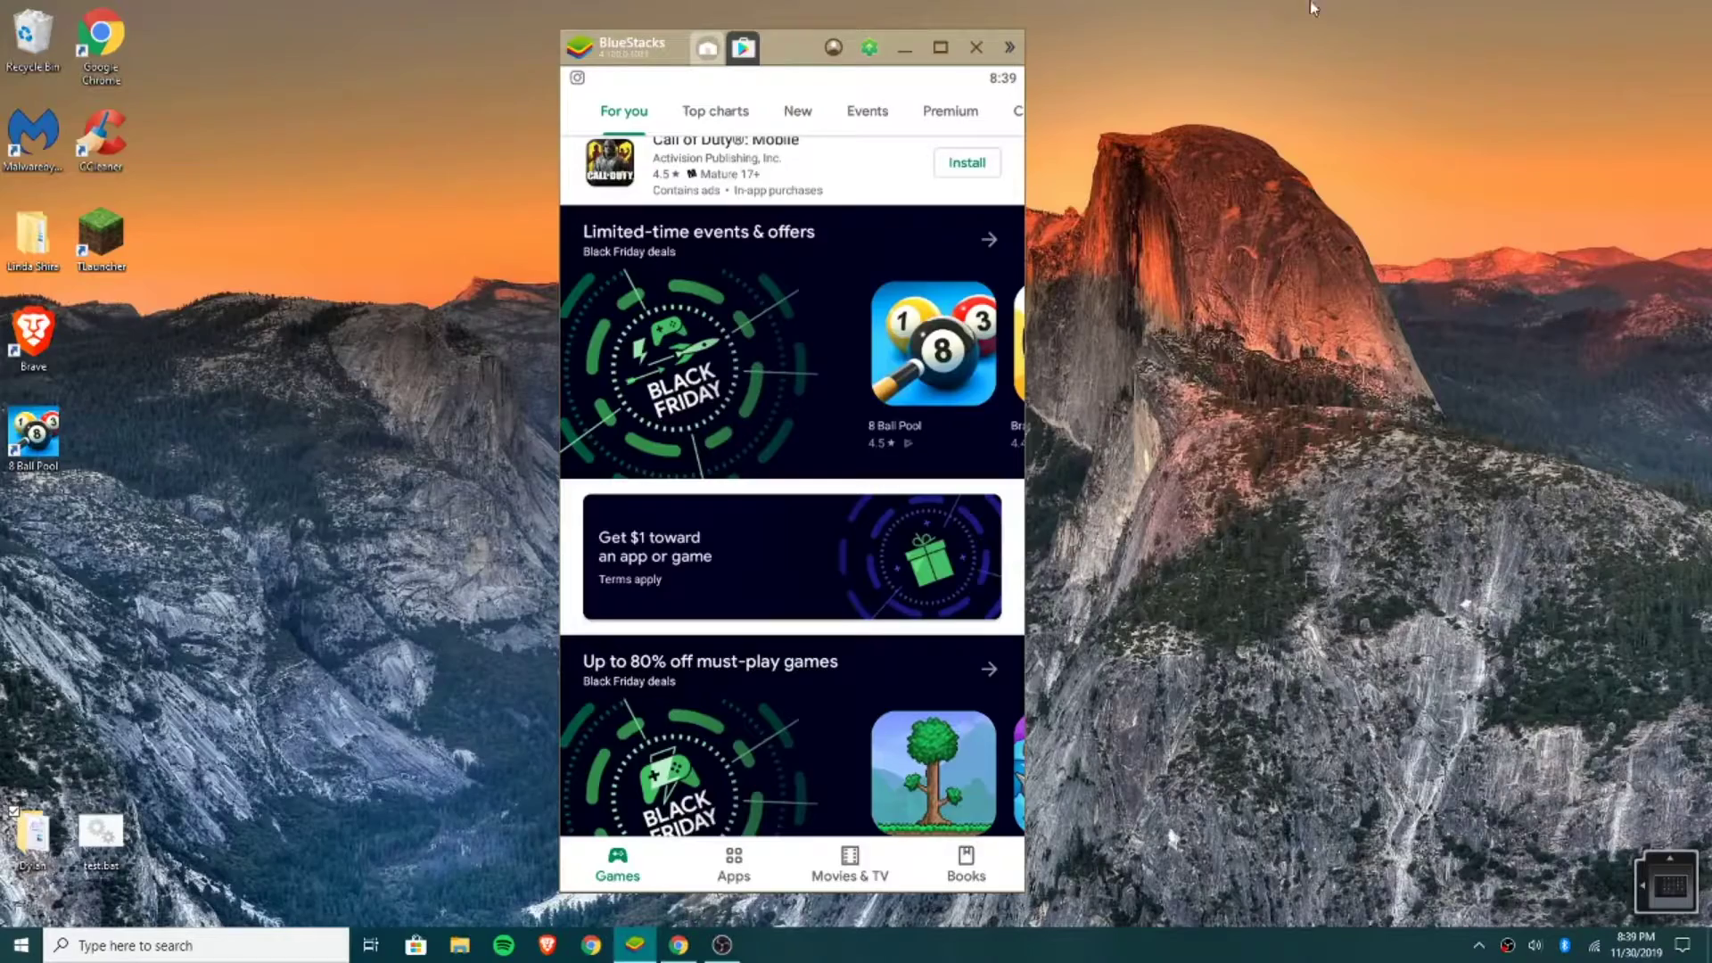
{"action": "scroll", "coordinate": [1021, 353], "scroll_direction": "down", "scroll_amount": 5}
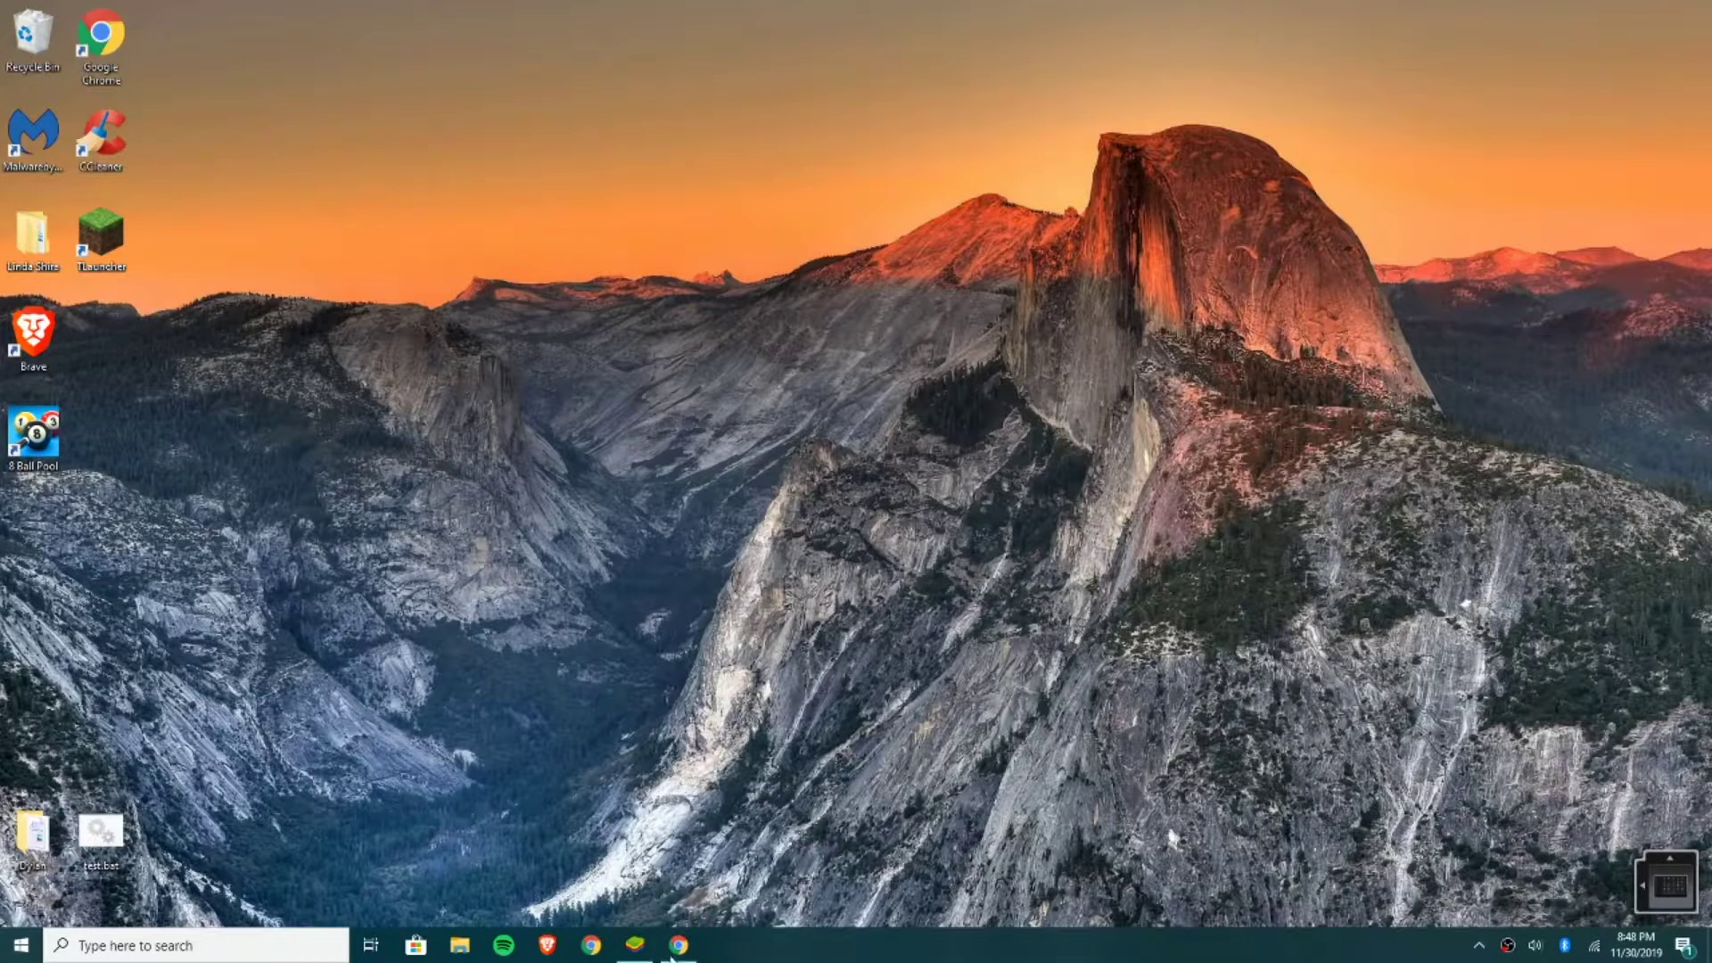
Download and run BlueStacksInstaller.exe from bluestacks.com in Chrome, then close the browser.
{"action": "mouse_move", "coordinate": [678, 944]}
{"action": "left_click", "coordinate": [687, 911]}
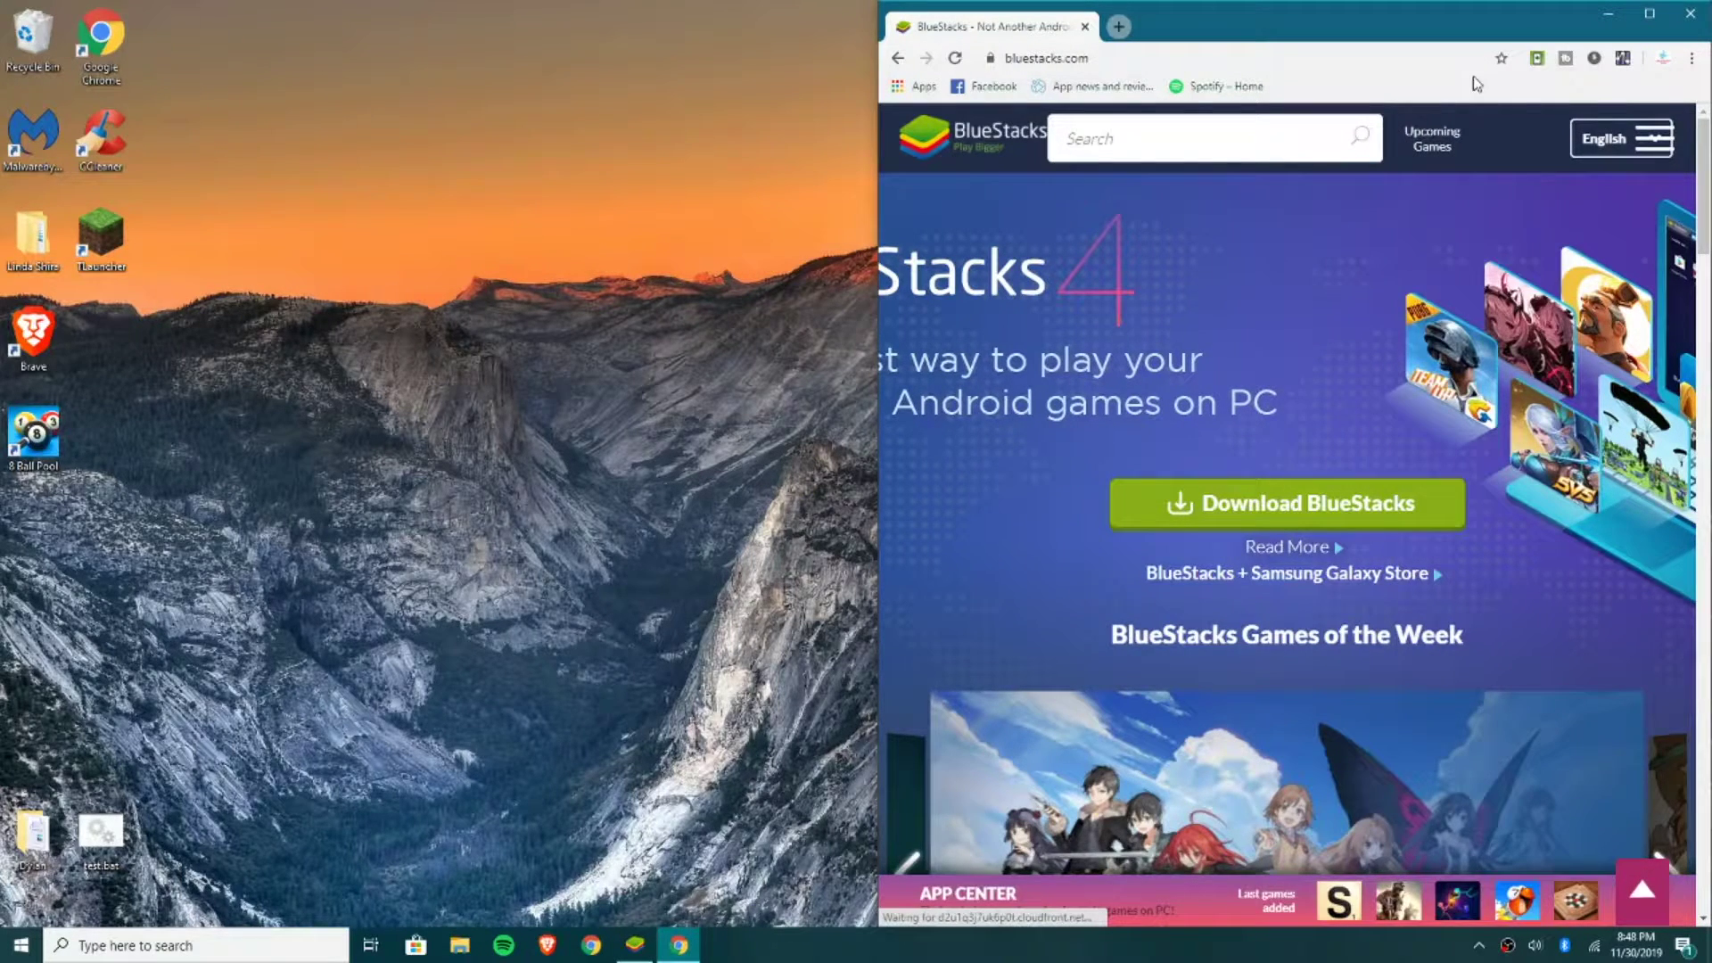
{"action": "left_click", "coordinate": [1299, 500]}
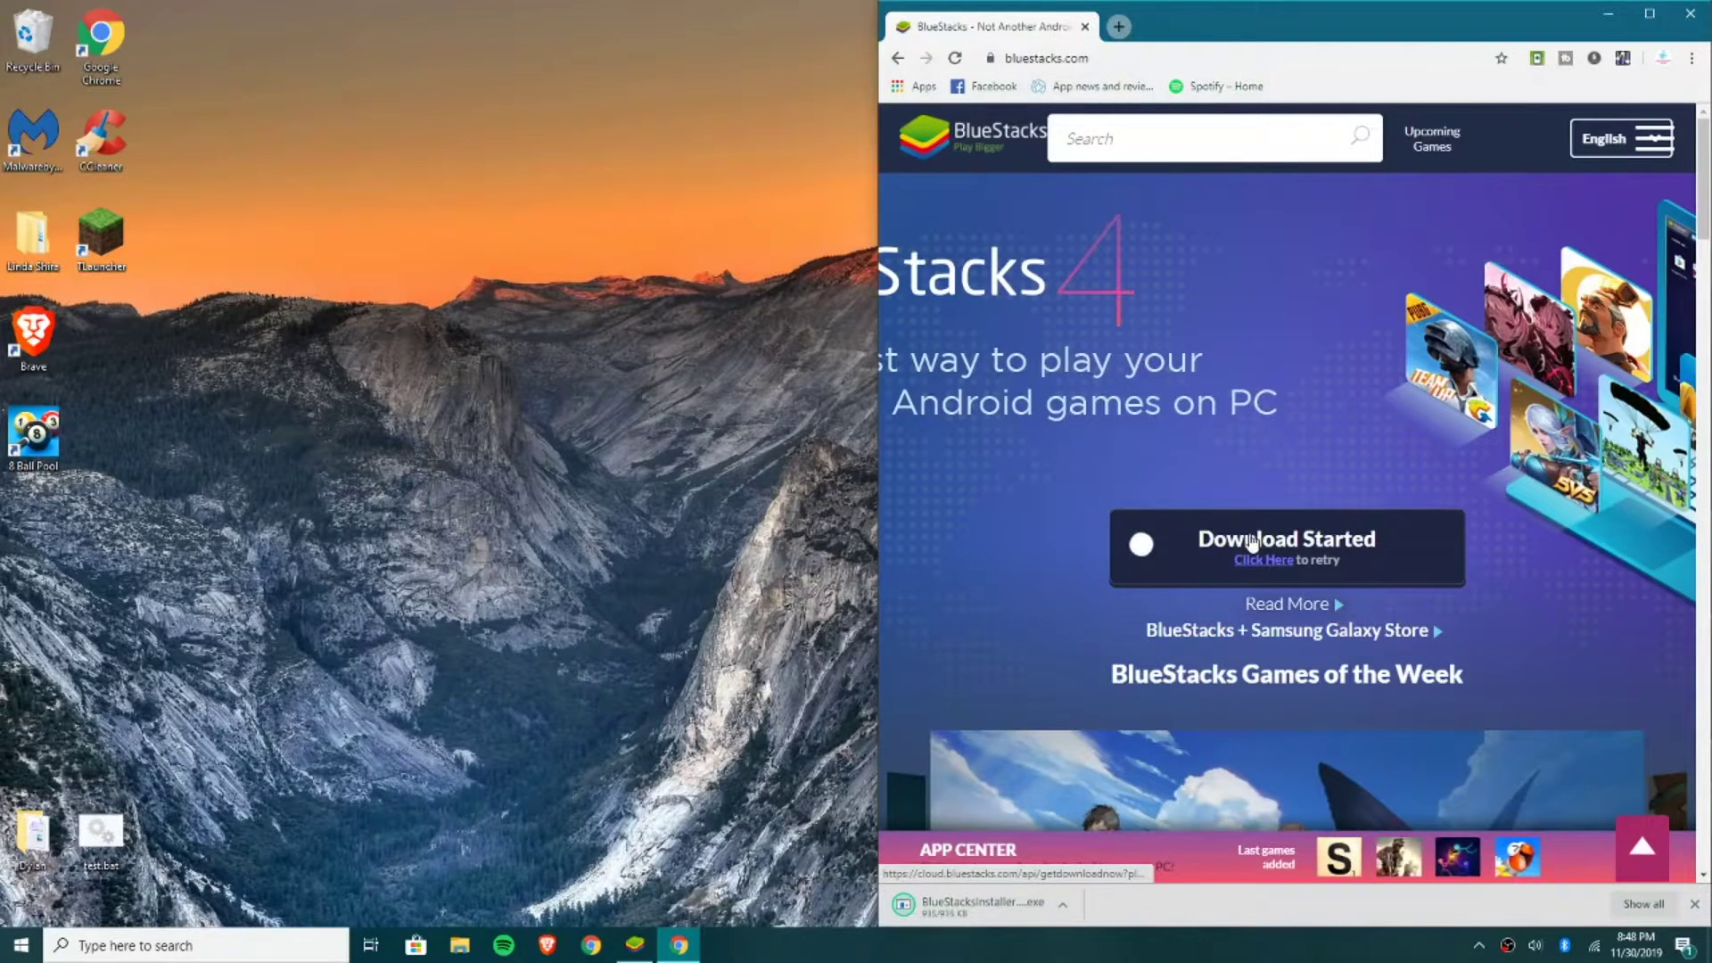
{"action": "left_click", "coordinate": [993, 924]}
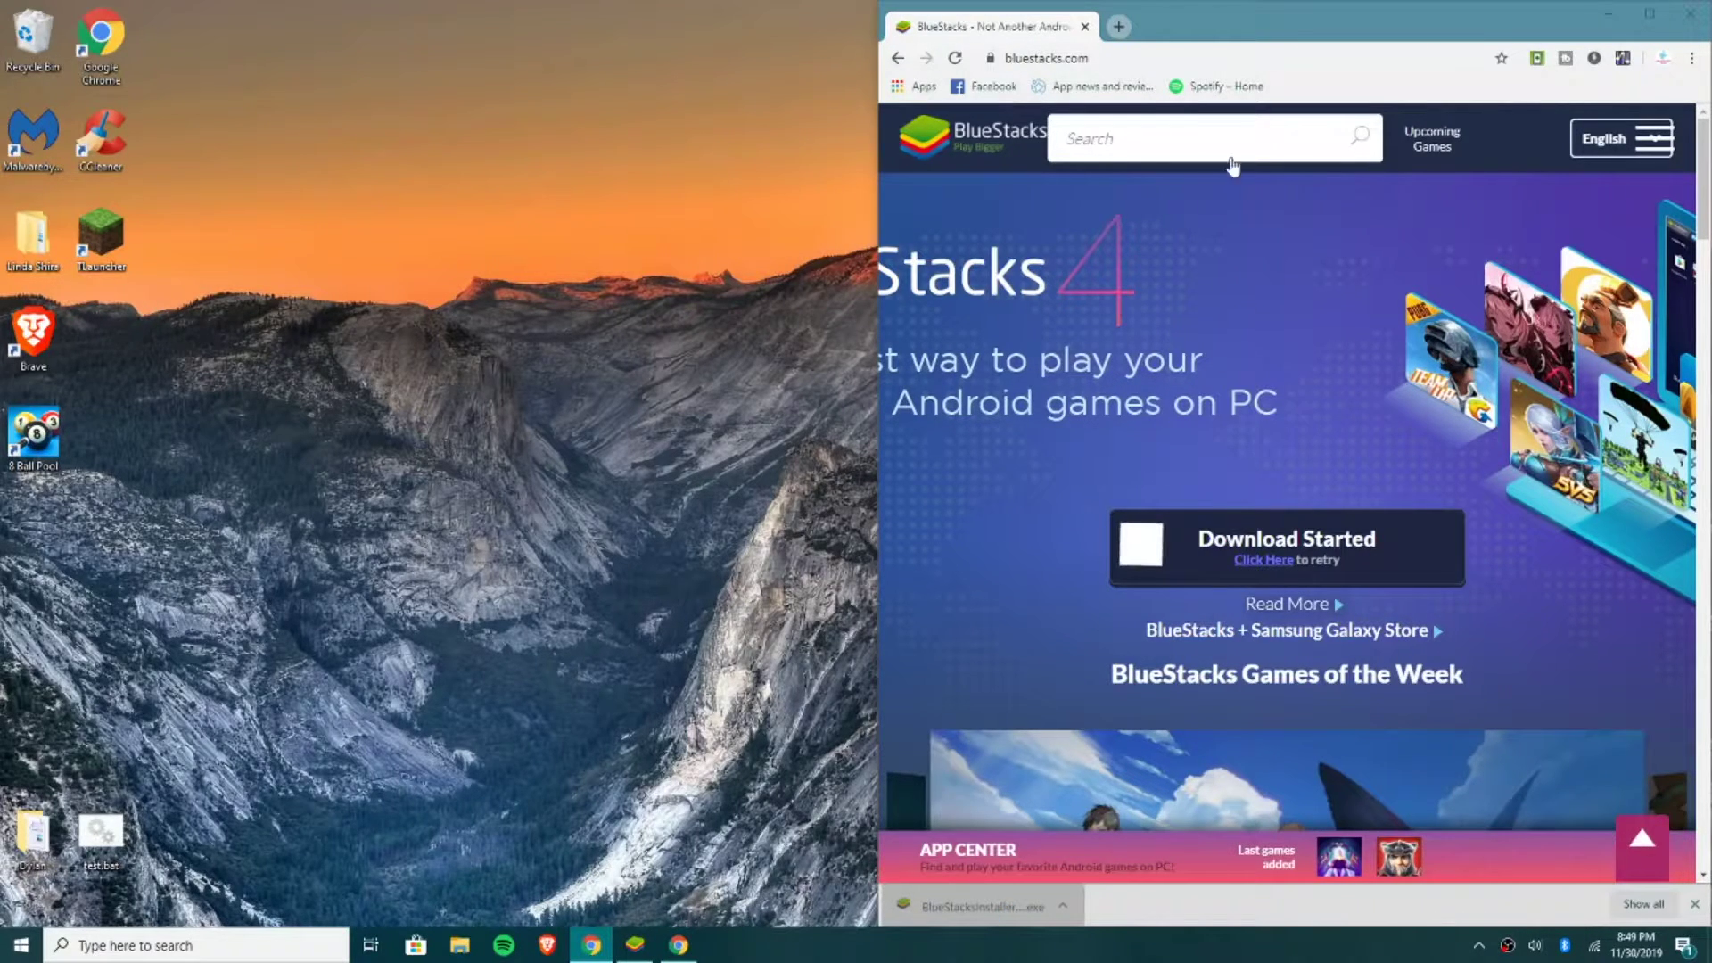
{"action": "left_click", "coordinate": [1692, 14]}
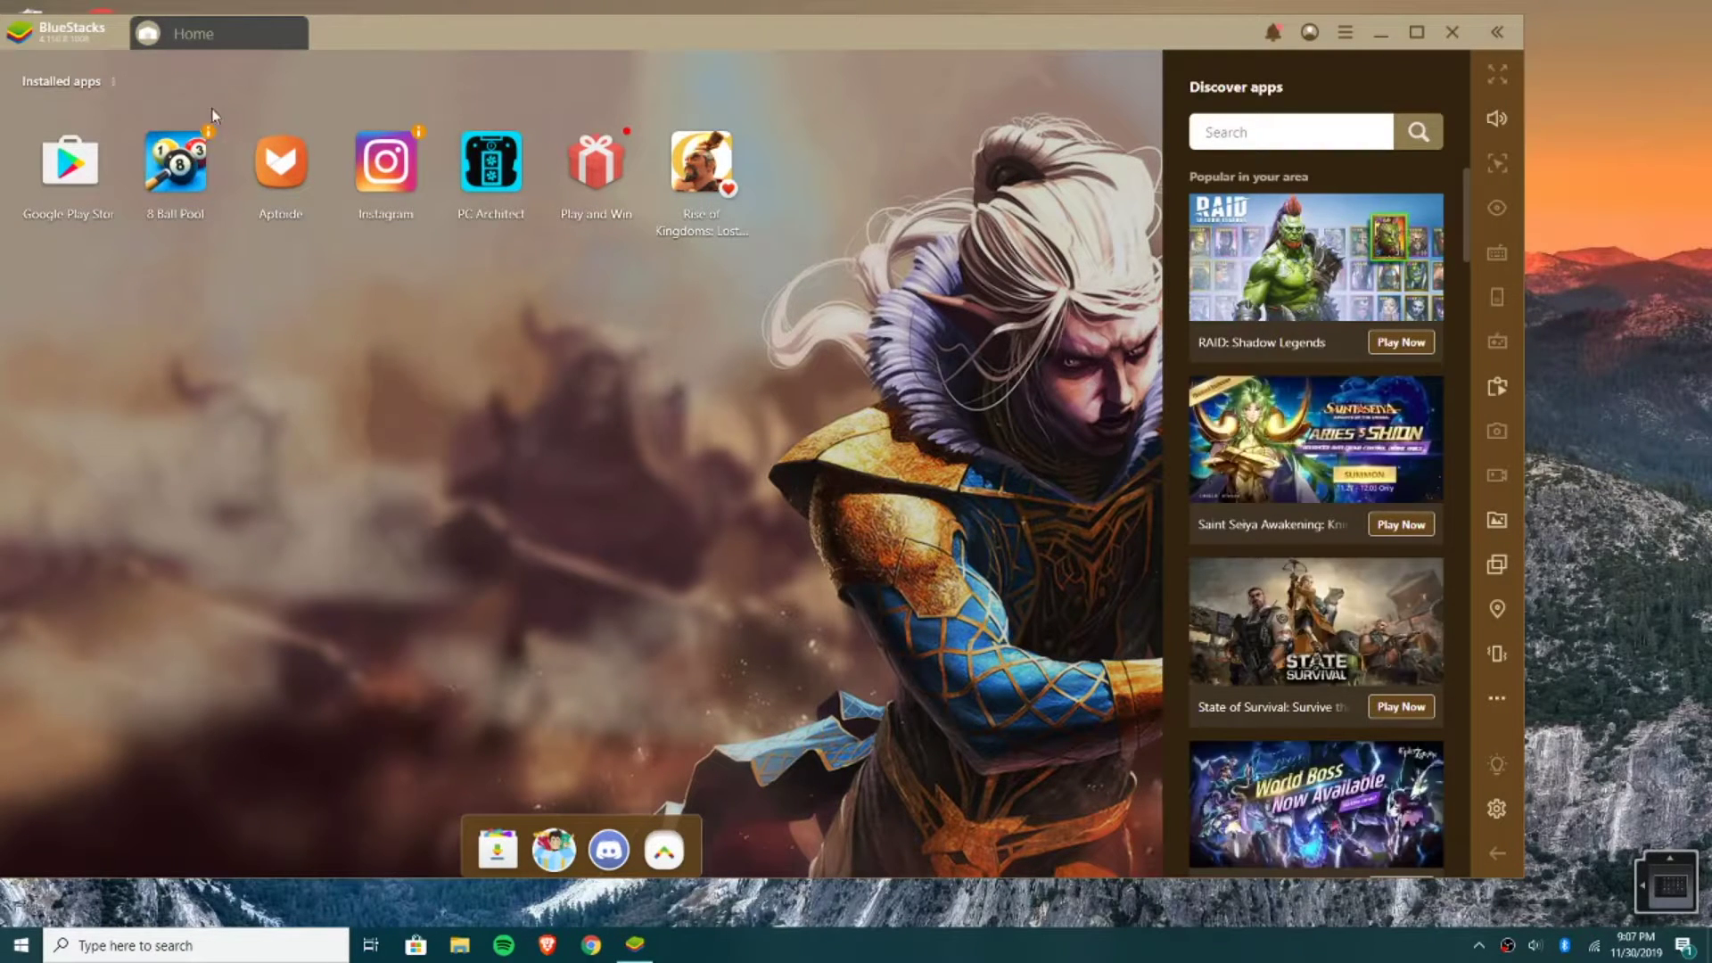
Nudge the BlueStacks window to the right and launch Google Play Store.
{"action": "left_click_drag", "start_coordinate": [377, 31], "coordinate": [481, 40]}
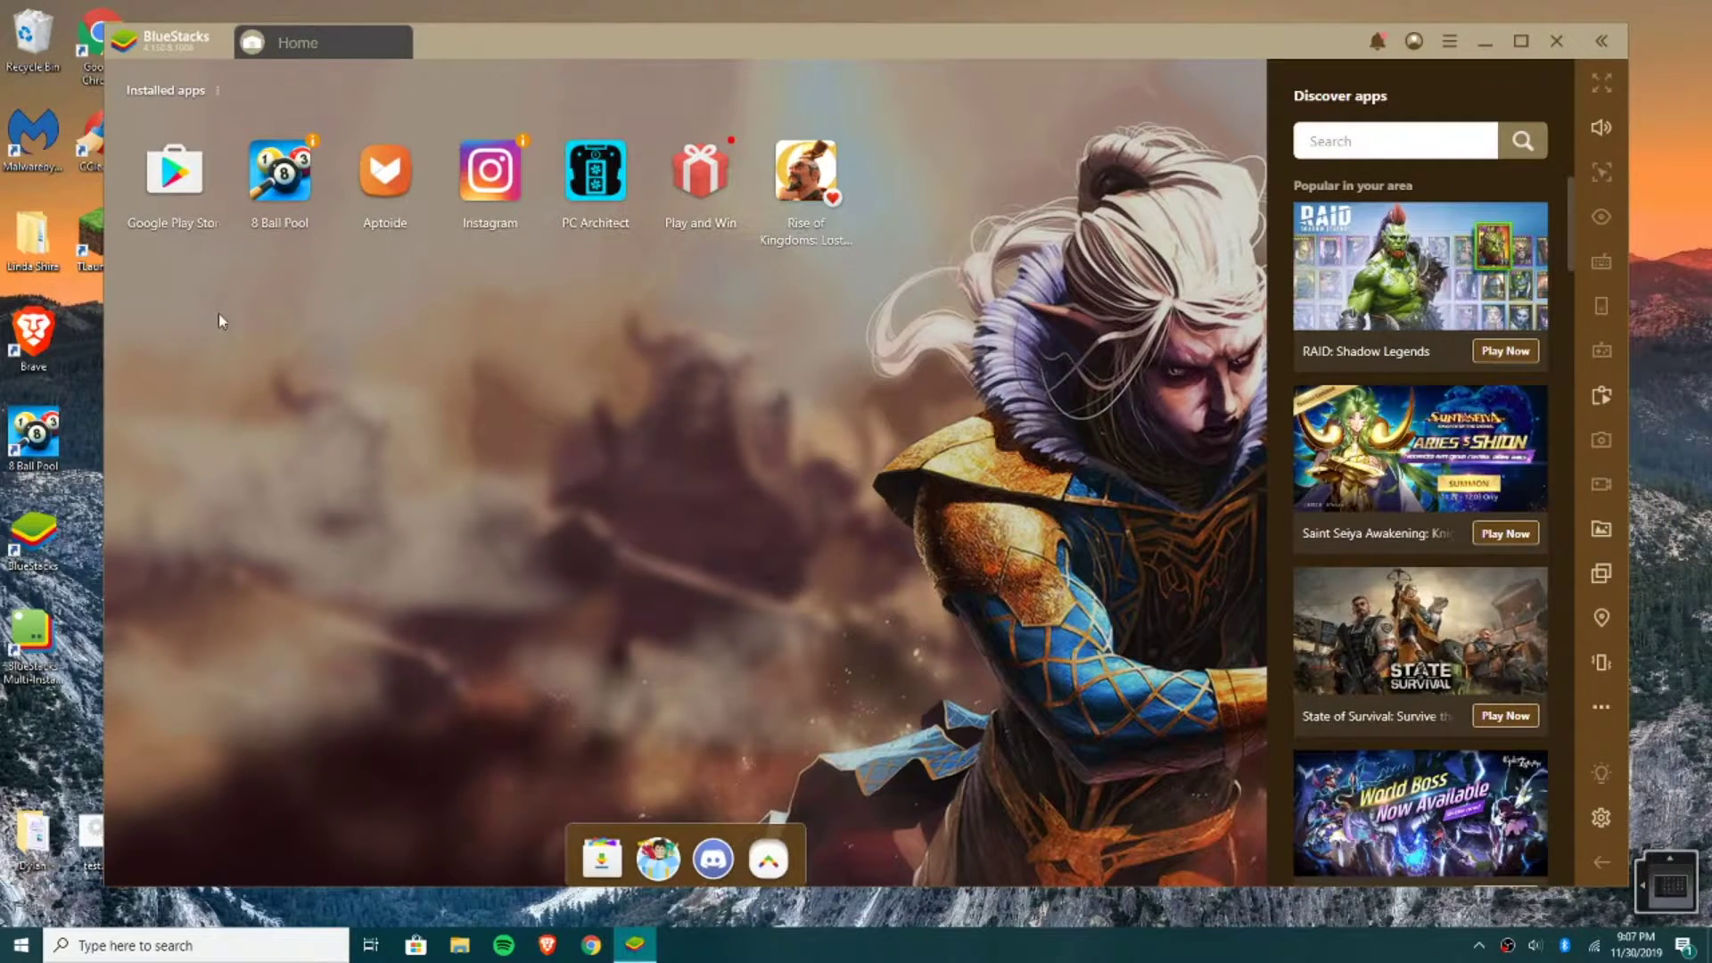
{"action": "left_click", "coordinate": [164, 164]}
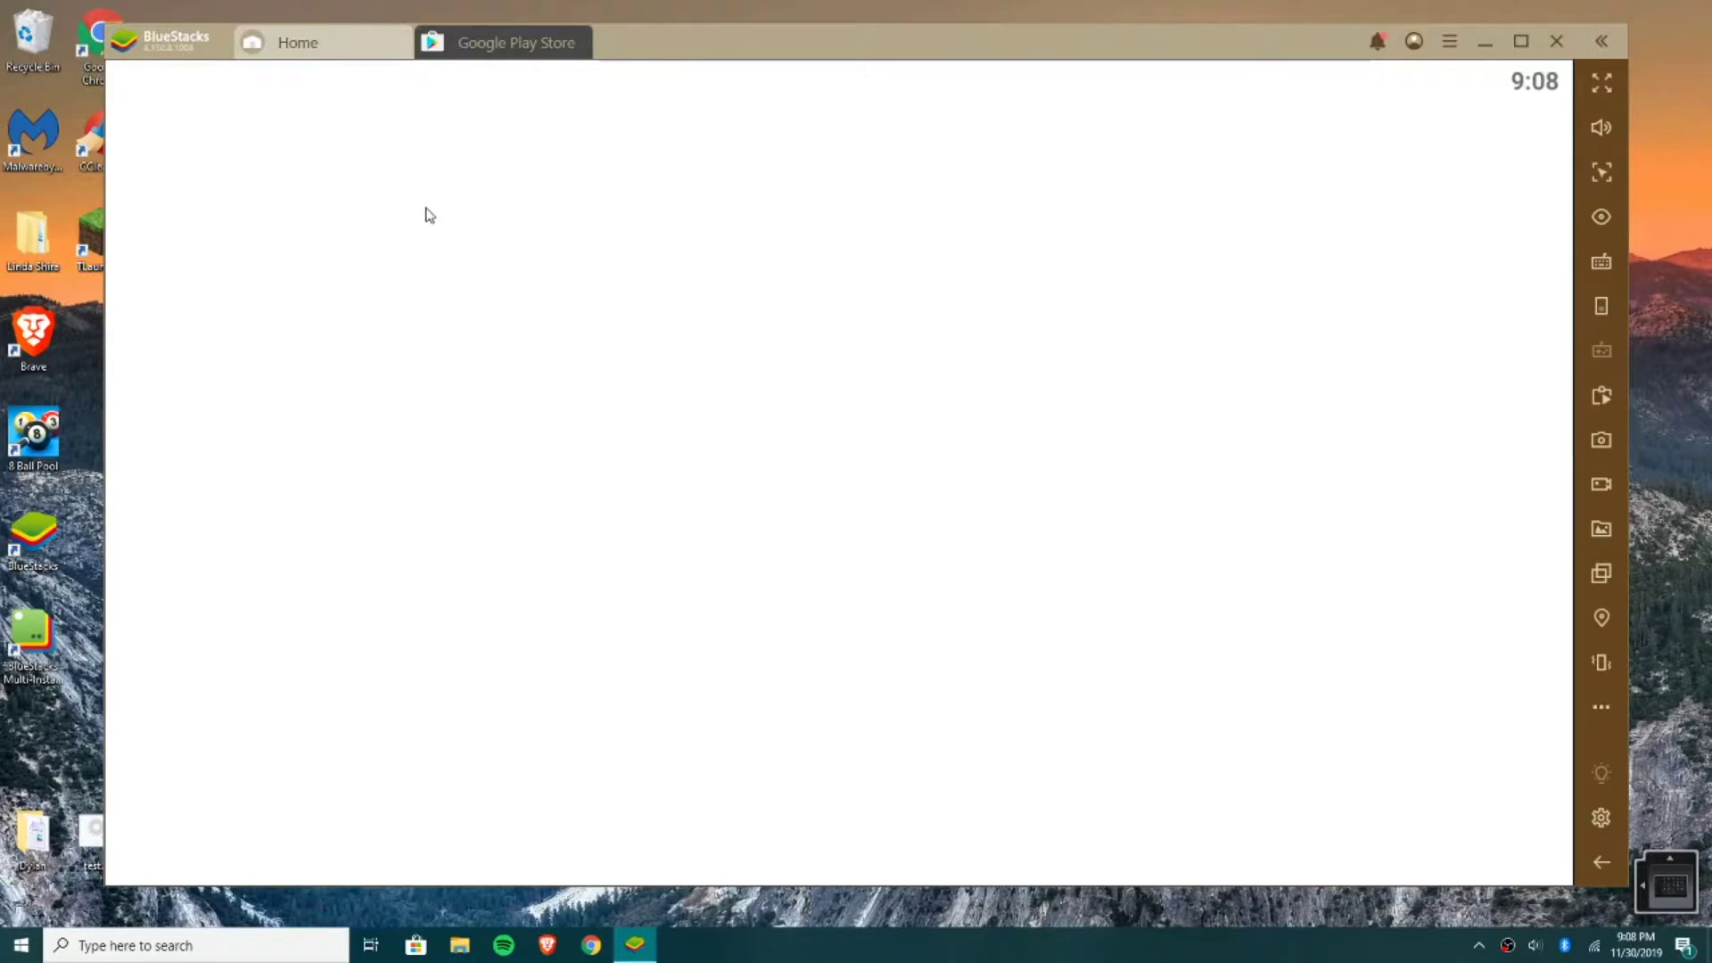
Return to the Google Play Store tab and scroll through its For you games feed.
{"action": "left_click", "coordinate": [304, 41]}
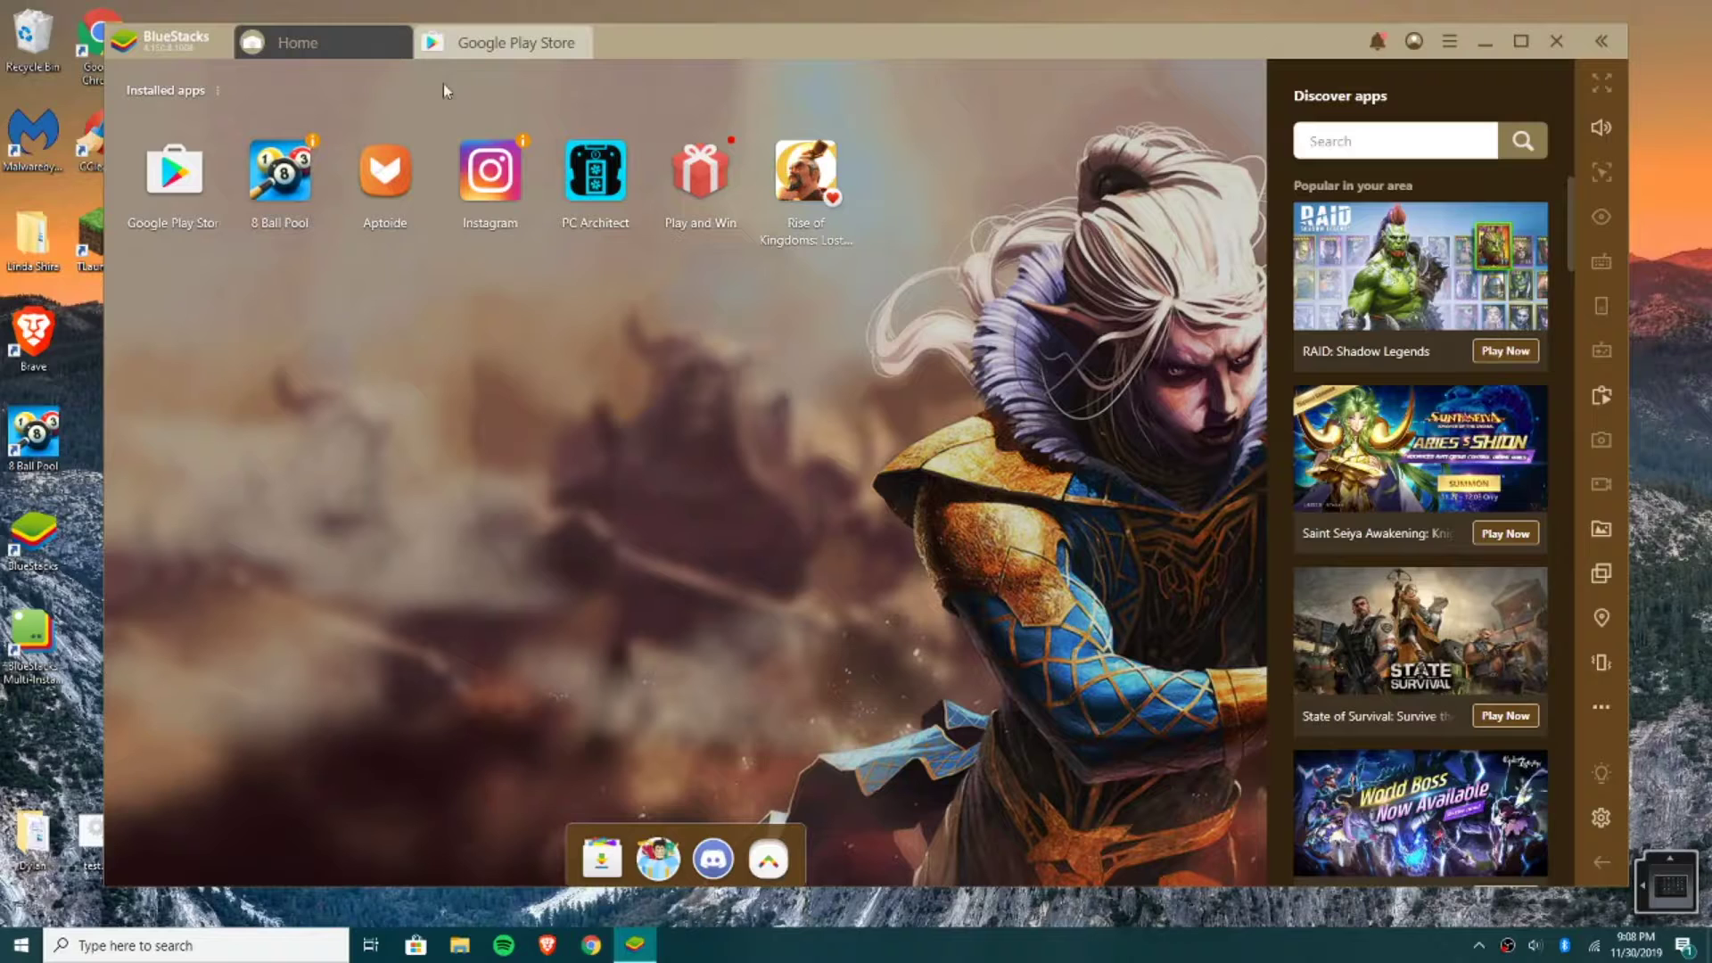
{"action": "left_click", "coordinate": [475, 40]}
{"action": "scroll", "coordinate": [883, 544], "scroll_direction": "down", "scroll_amount": 3}
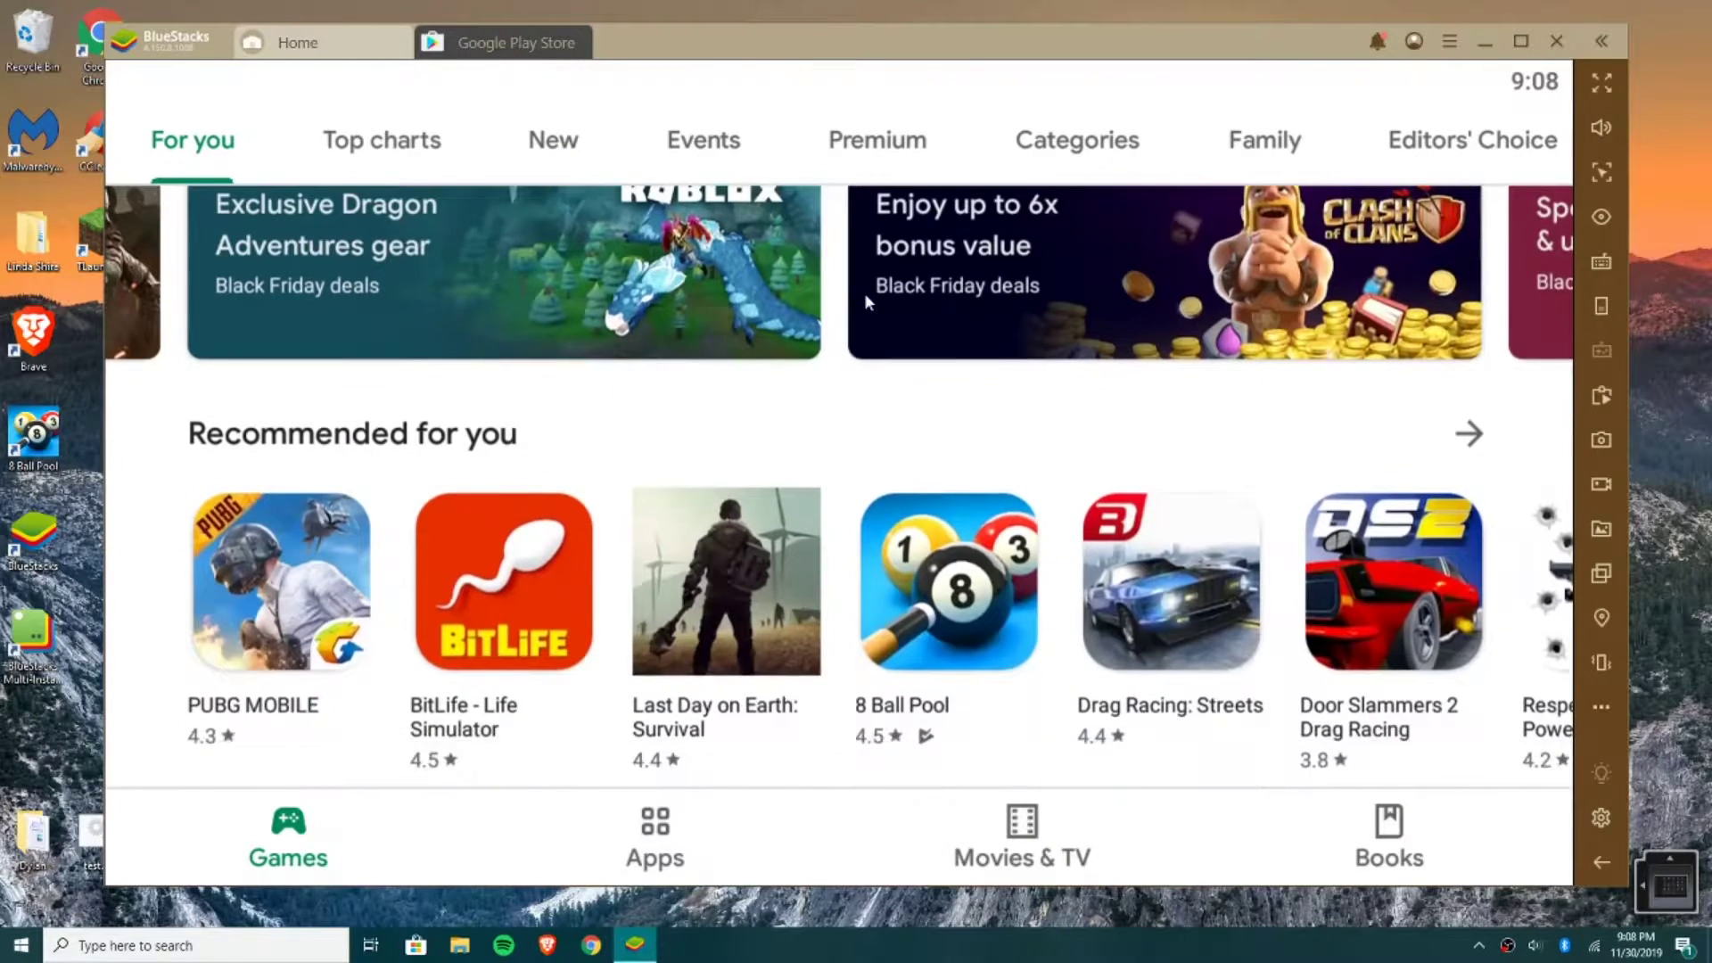
{"action": "scroll", "coordinate": [849, 475], "scroll_direction": "down", "scroll_amount": 3}
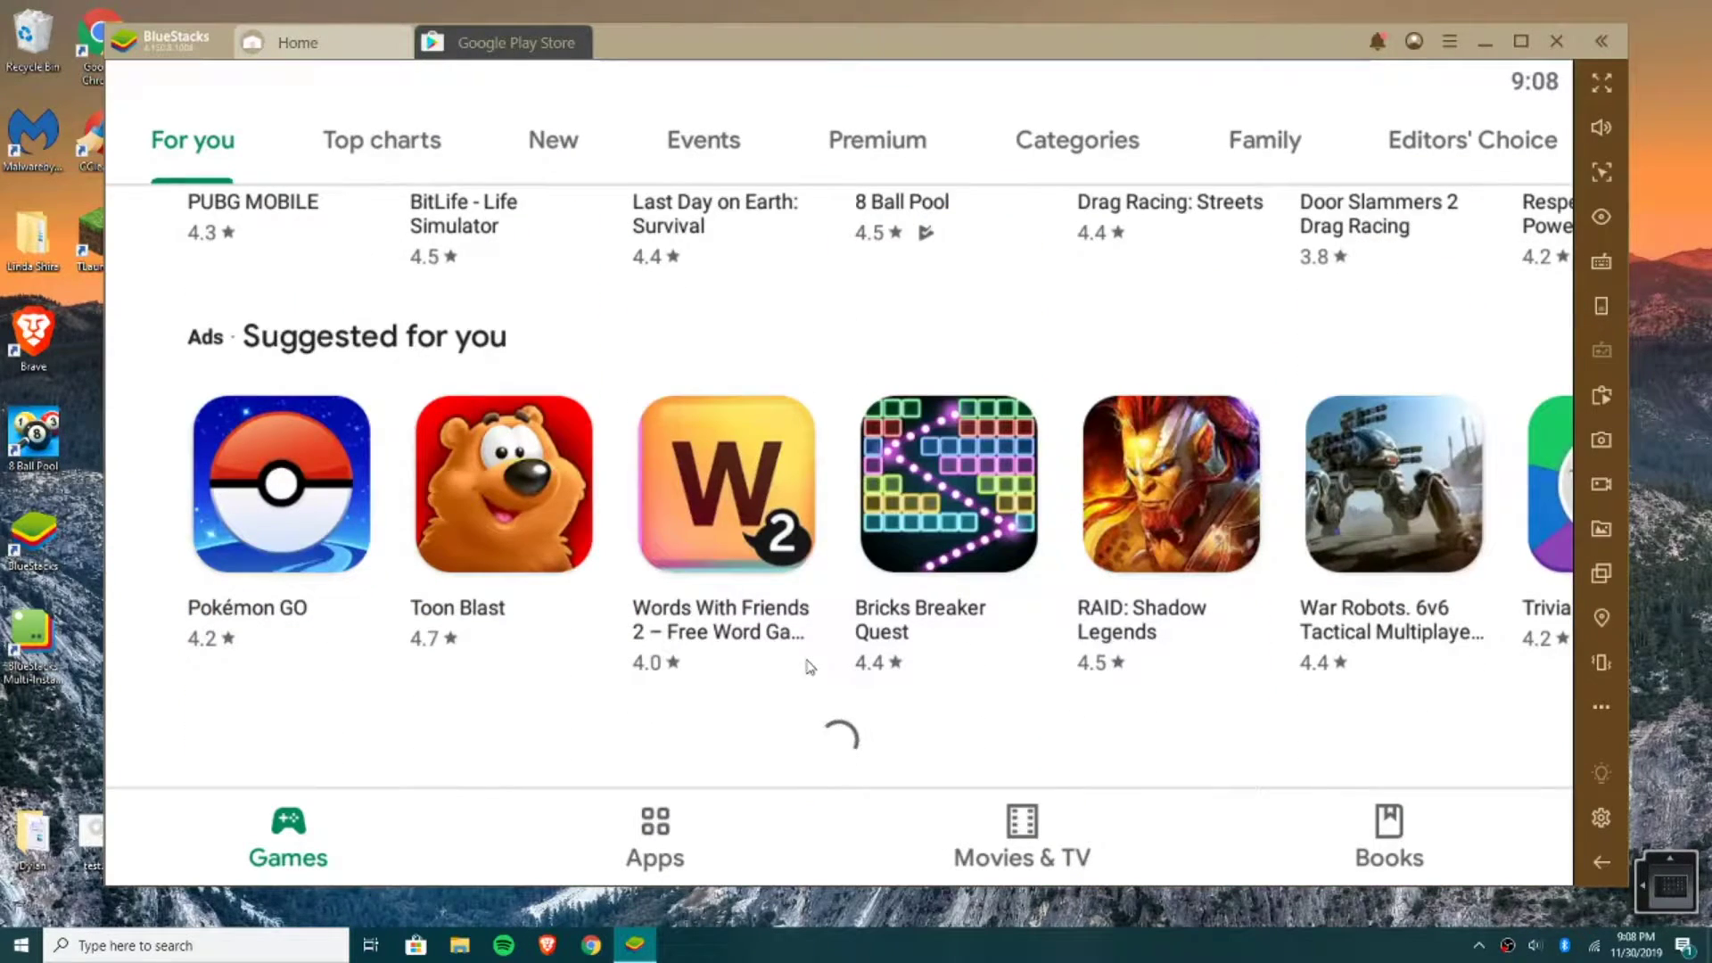
{"action": "scroll", "coordinate": [803, 669], "scroll_direction": "down", "scroll_amount": 1}
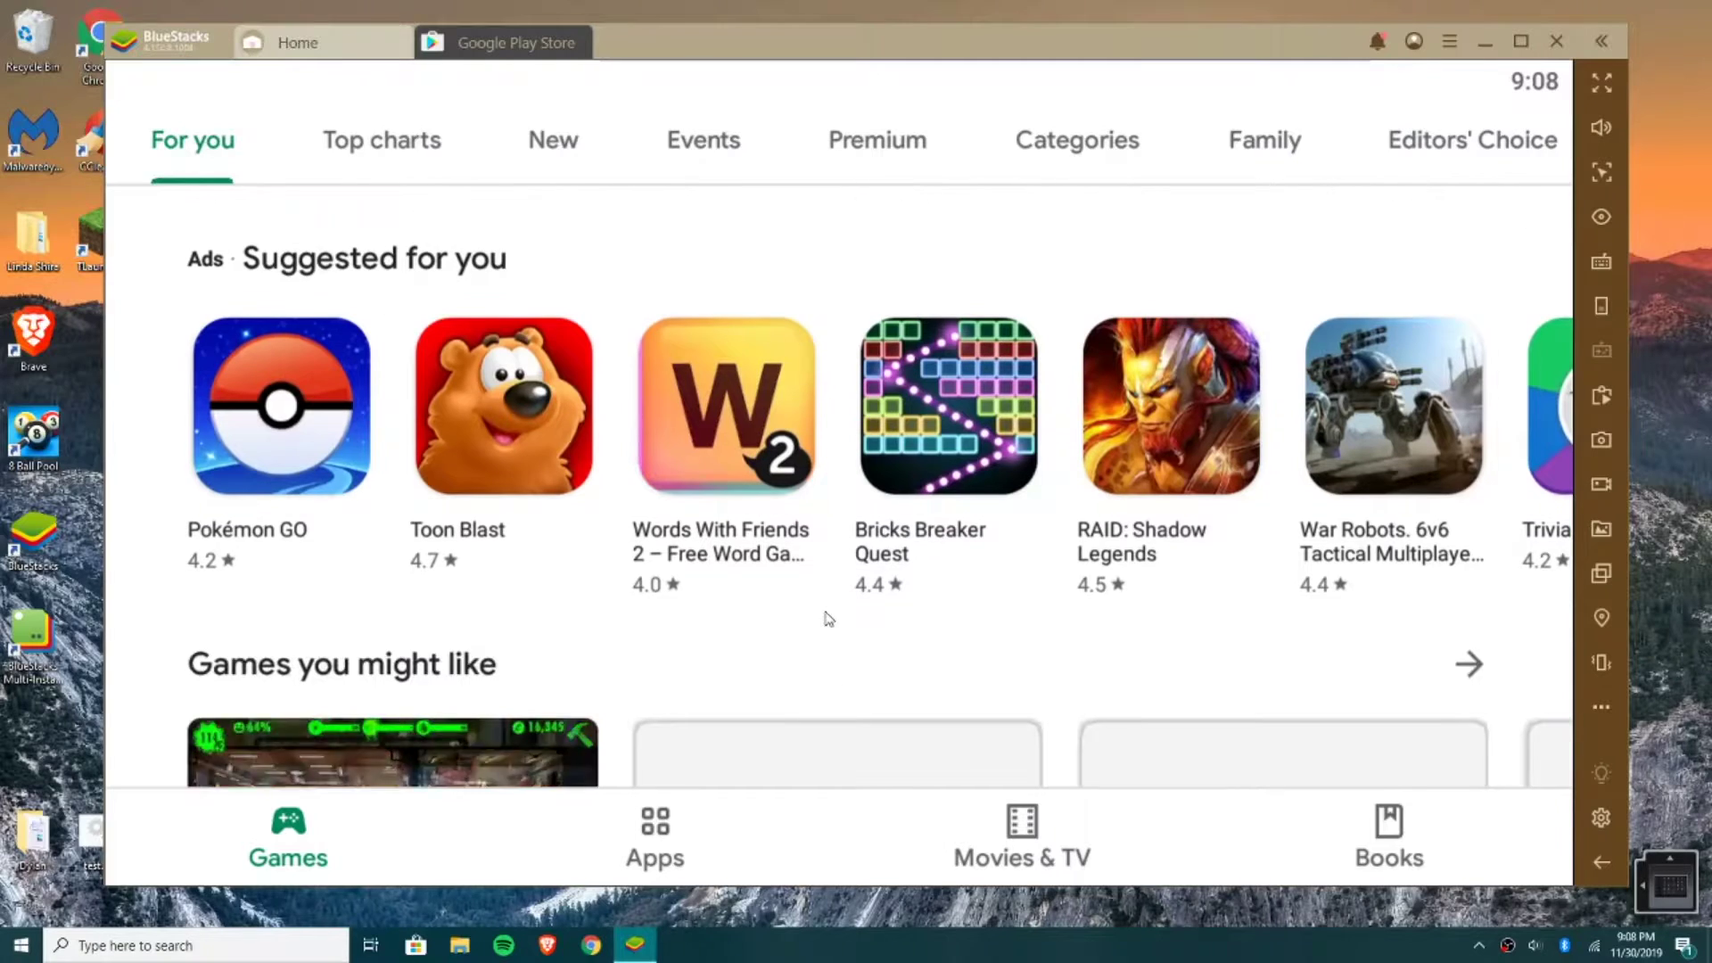
{"action": "scroll", "coordinate": [795, 592], "scroll_direction": "down", "scroll_amount": 5}
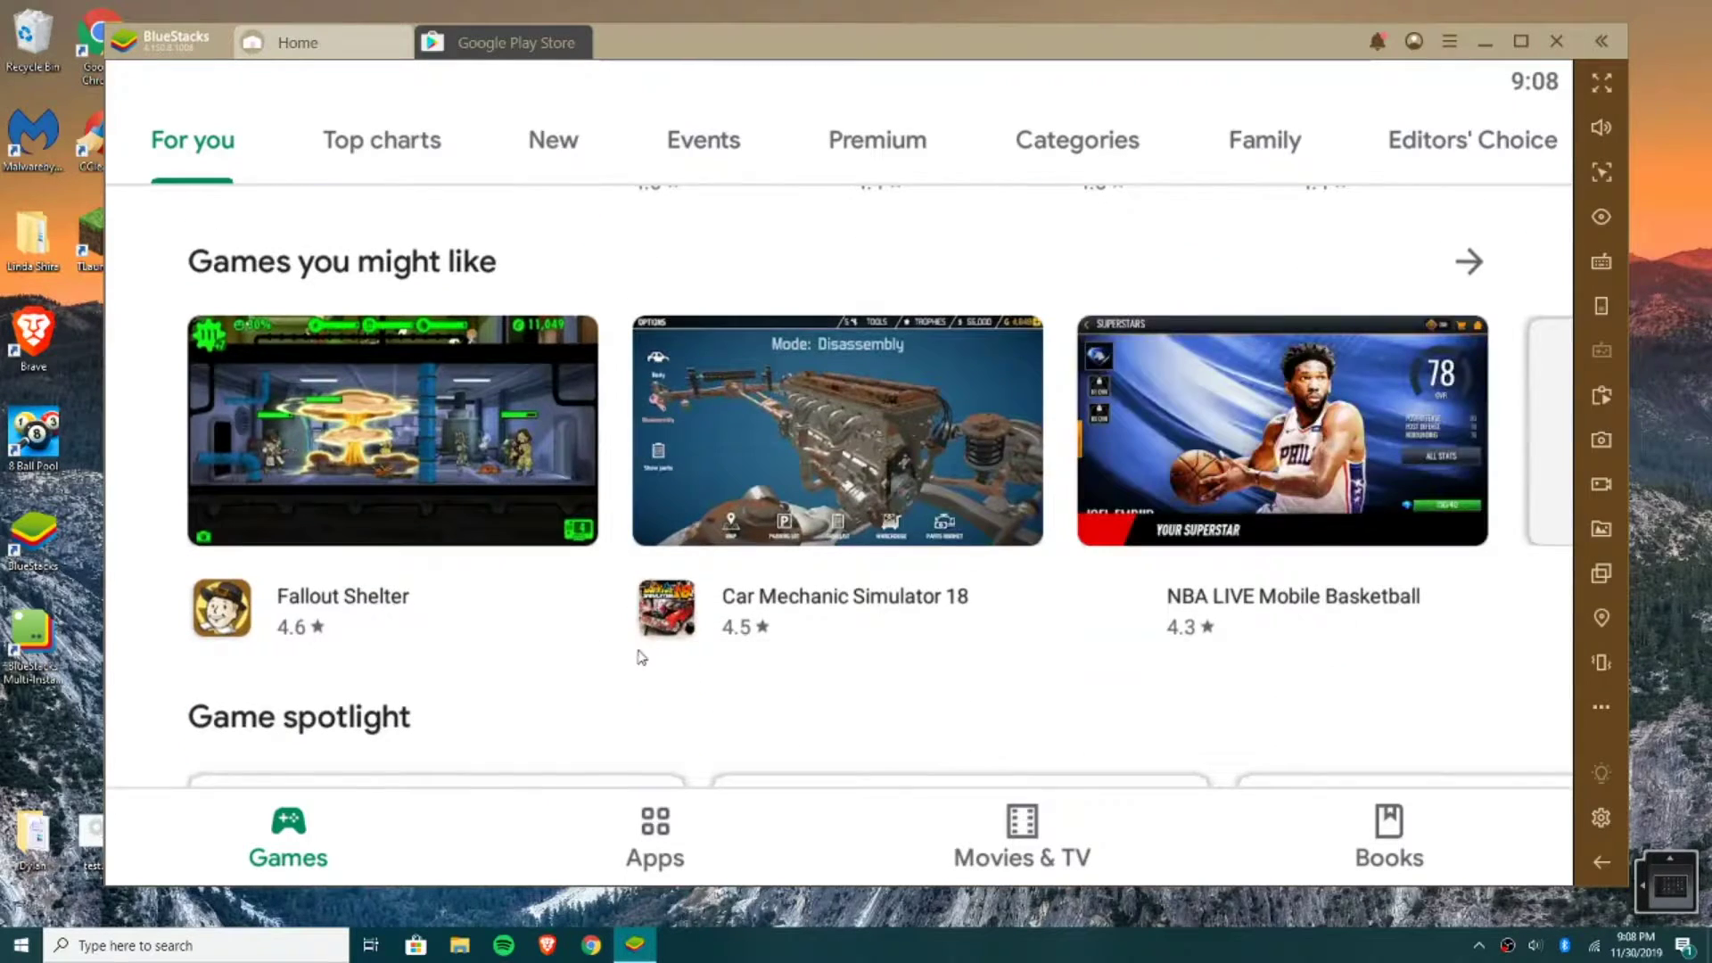
{"action": "scroll", "coordinate": [691, 535], "scroll_direction": "down", "scroll_amount": 8}
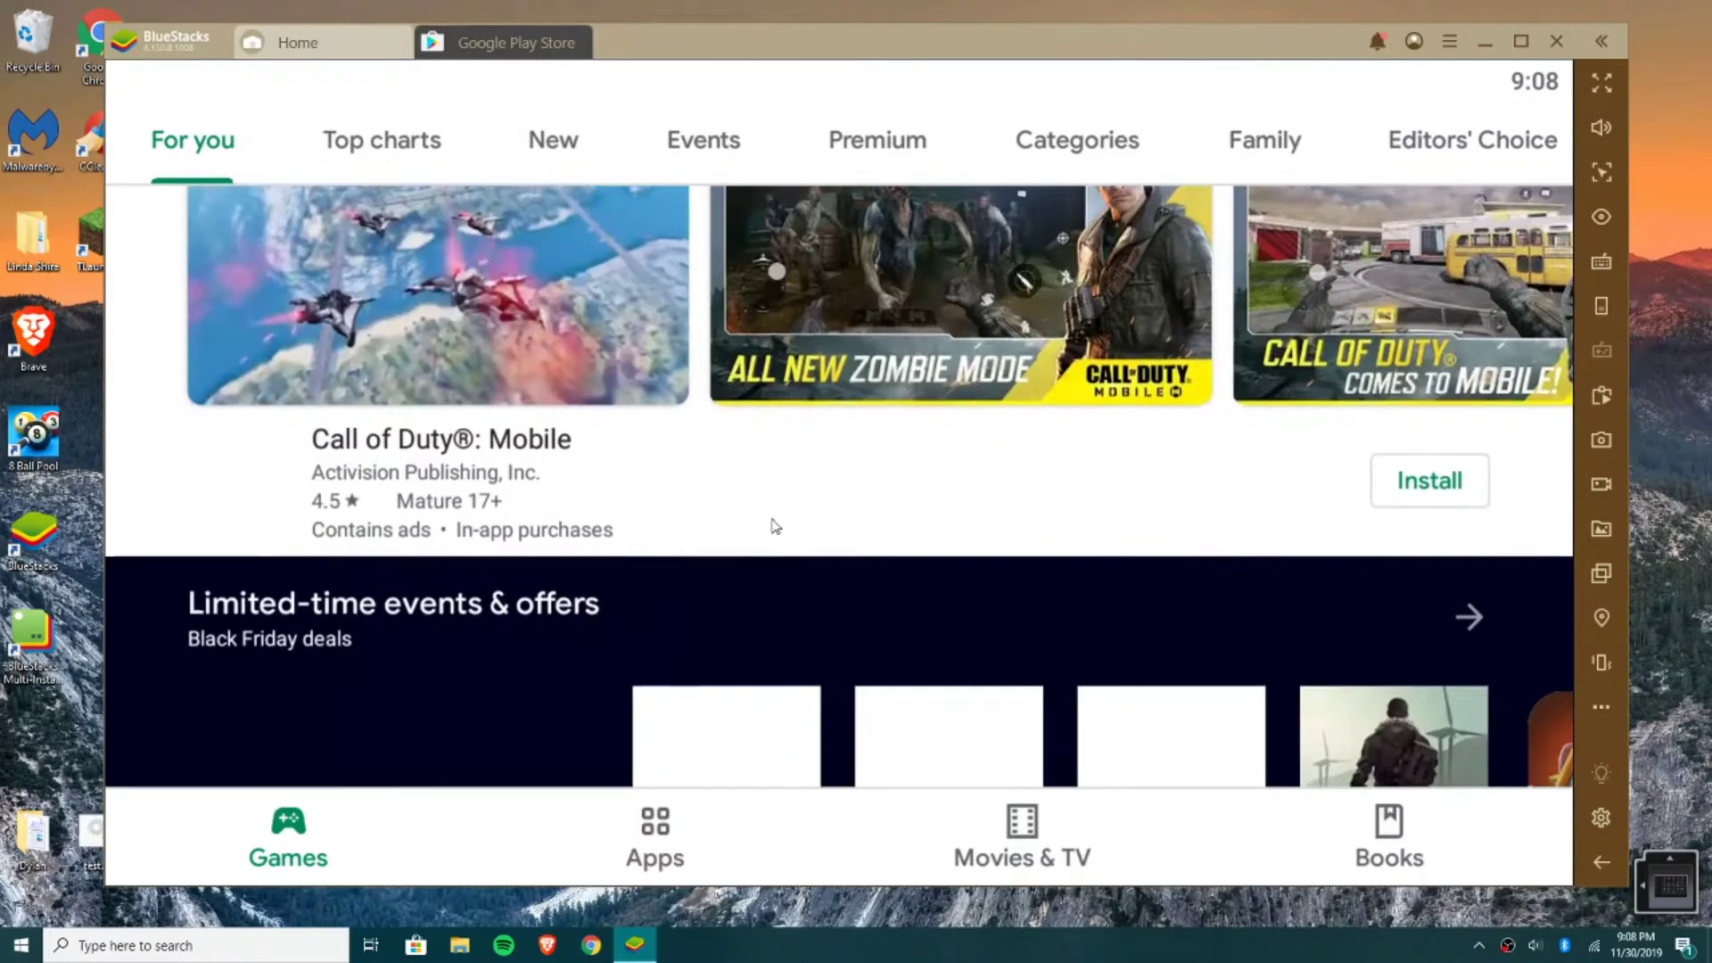
{"action": "scroll", "coordinate": [707, 651], "scroll_direction": "up", "scroll_amount": 1}
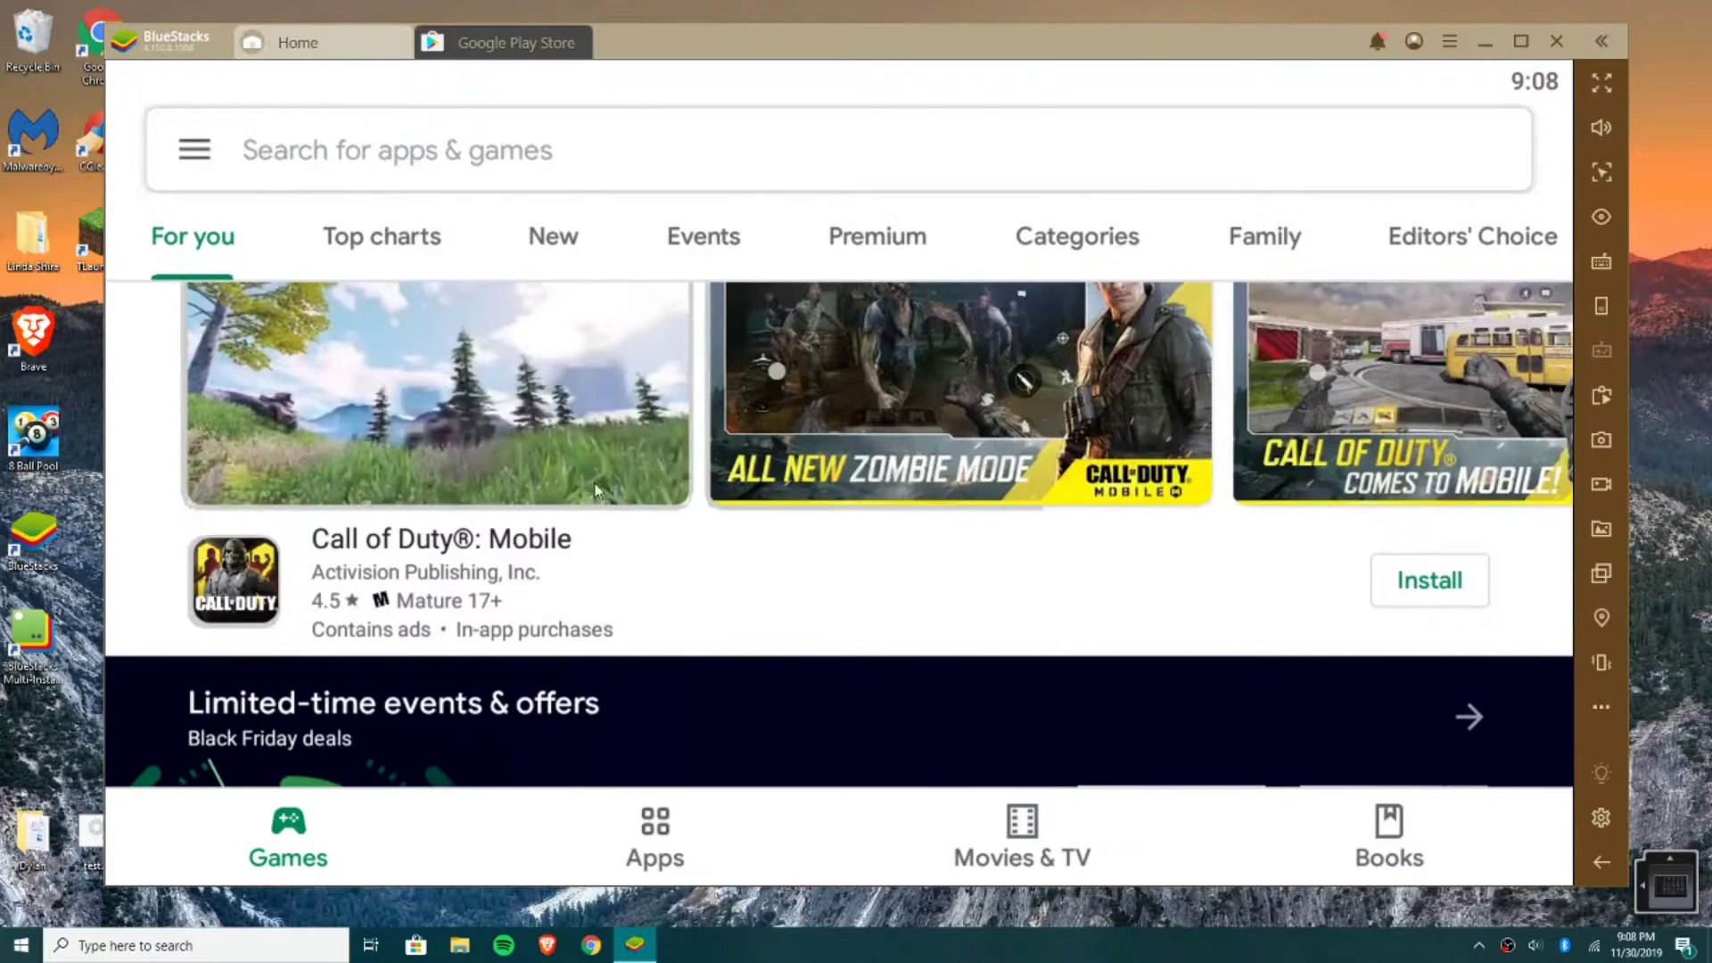
{"action": "scroll", "coordinate": [482, 518], "scroll_direction": "up", "scroll_amount": 2}
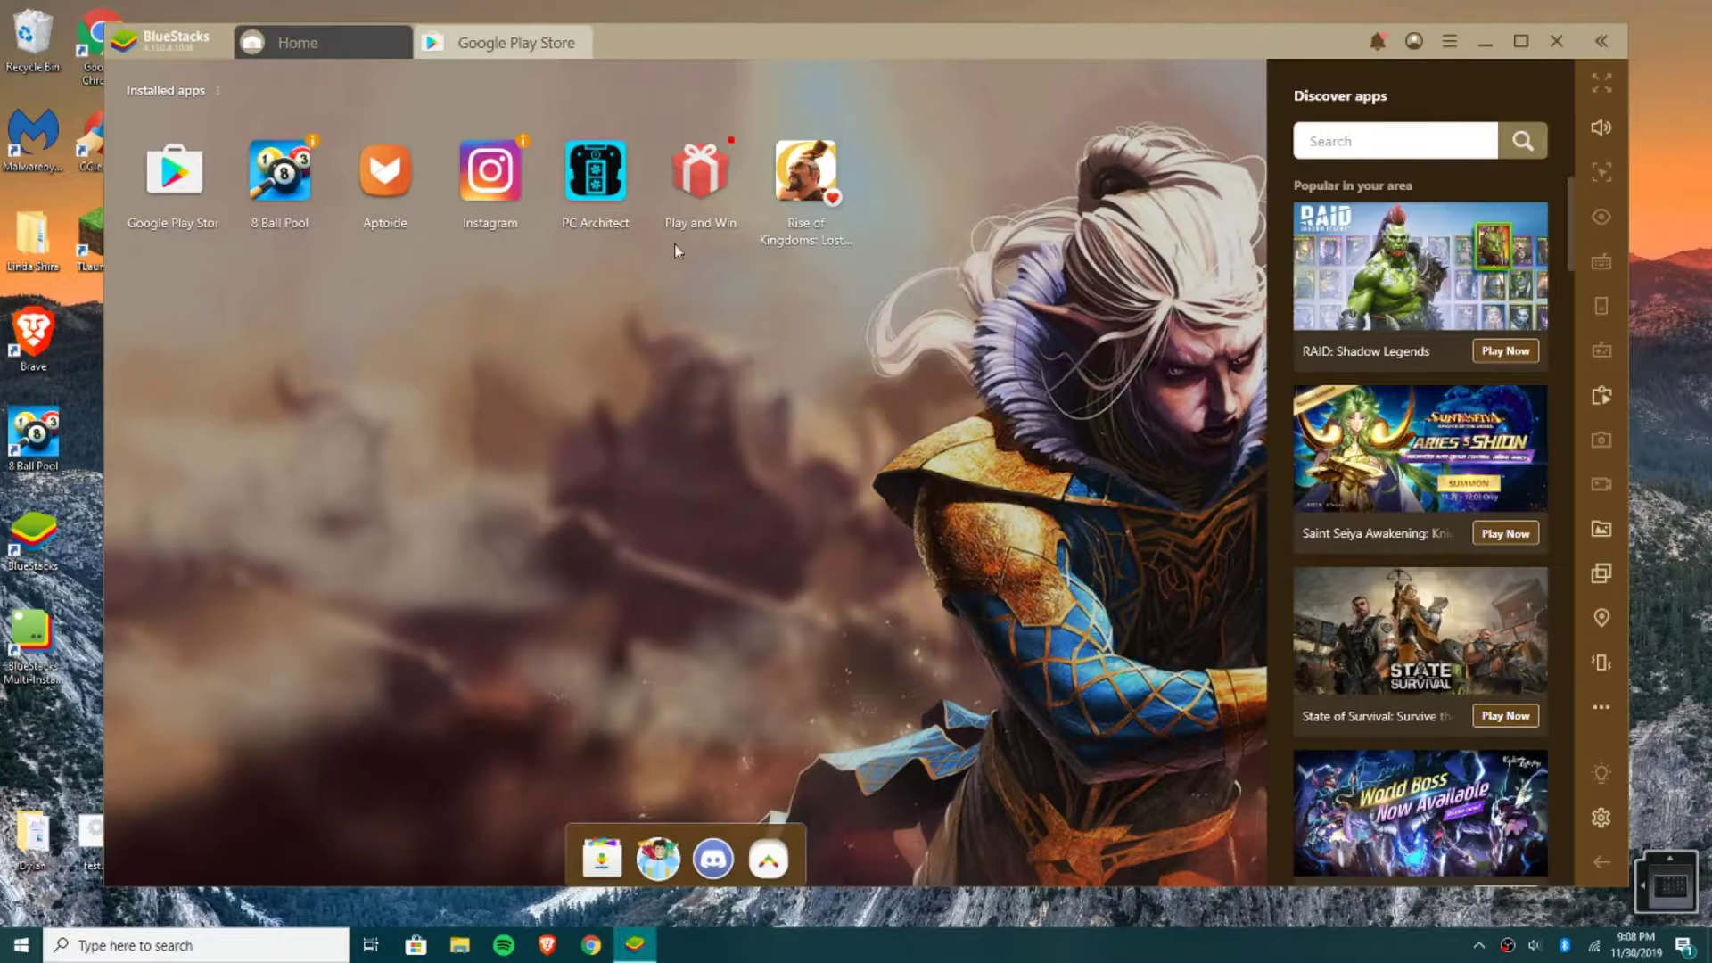
Launch PC Architect and briefly inspect the PC NR.1 and PC NR.3 build panels.
{"action": "left_click", "coordinate": [590, 174]}
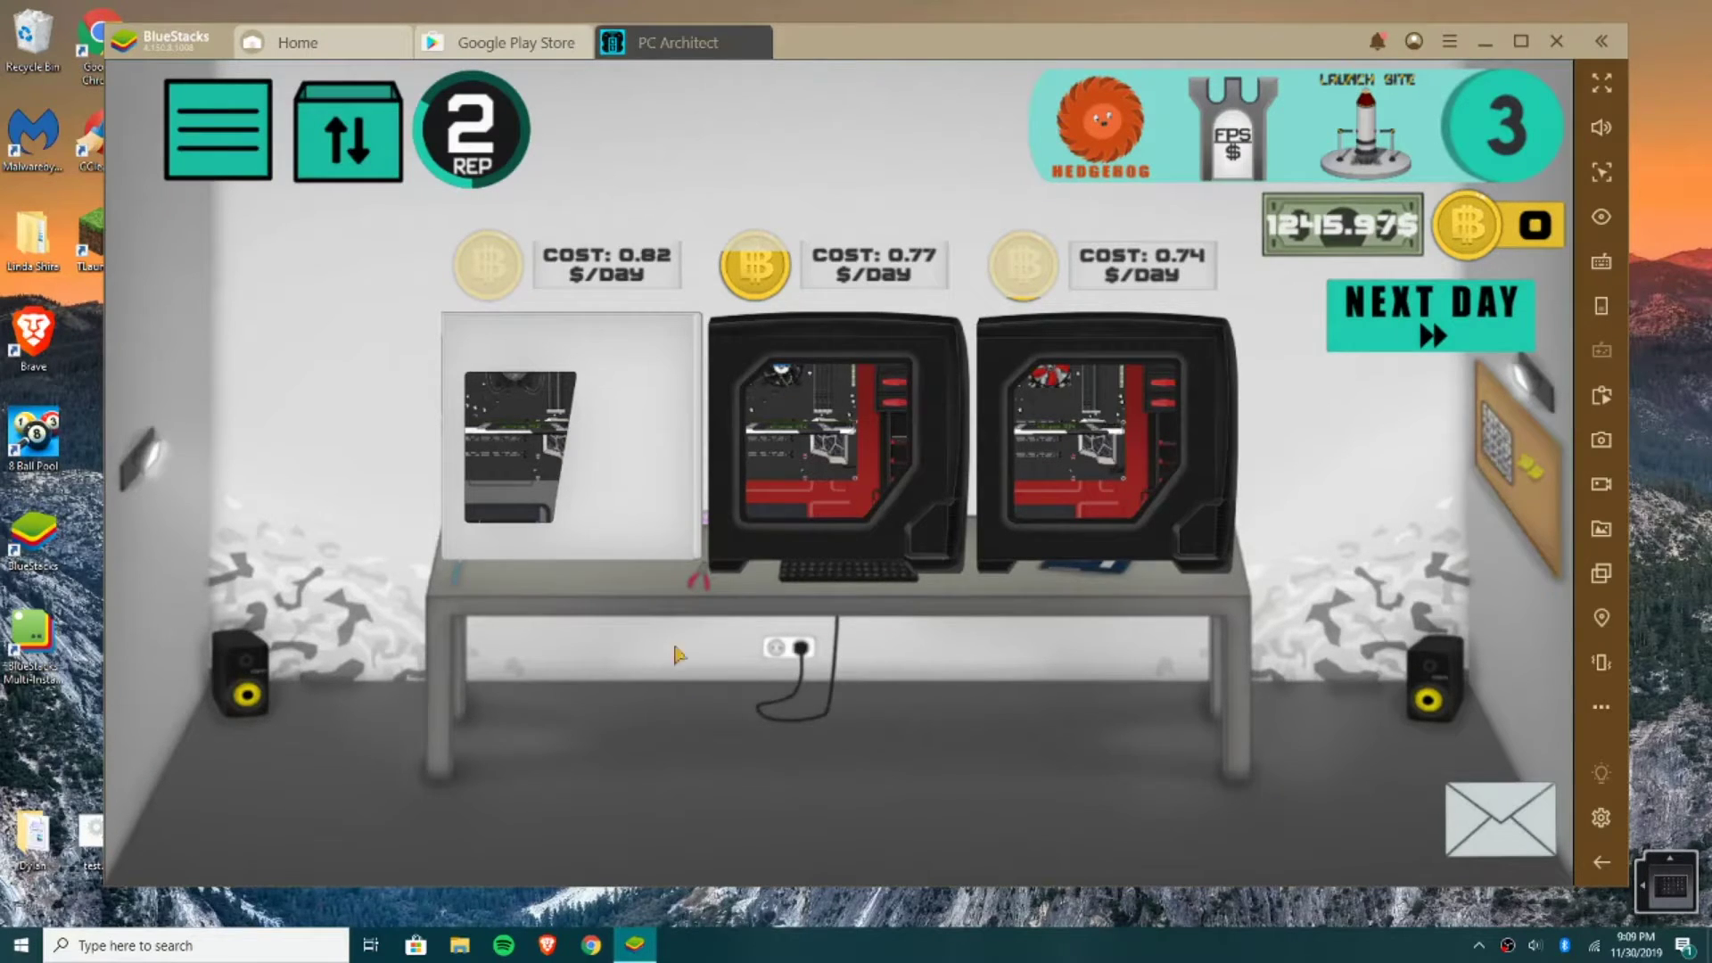
{"action": "left_click", "coordinate": [655, 450]}
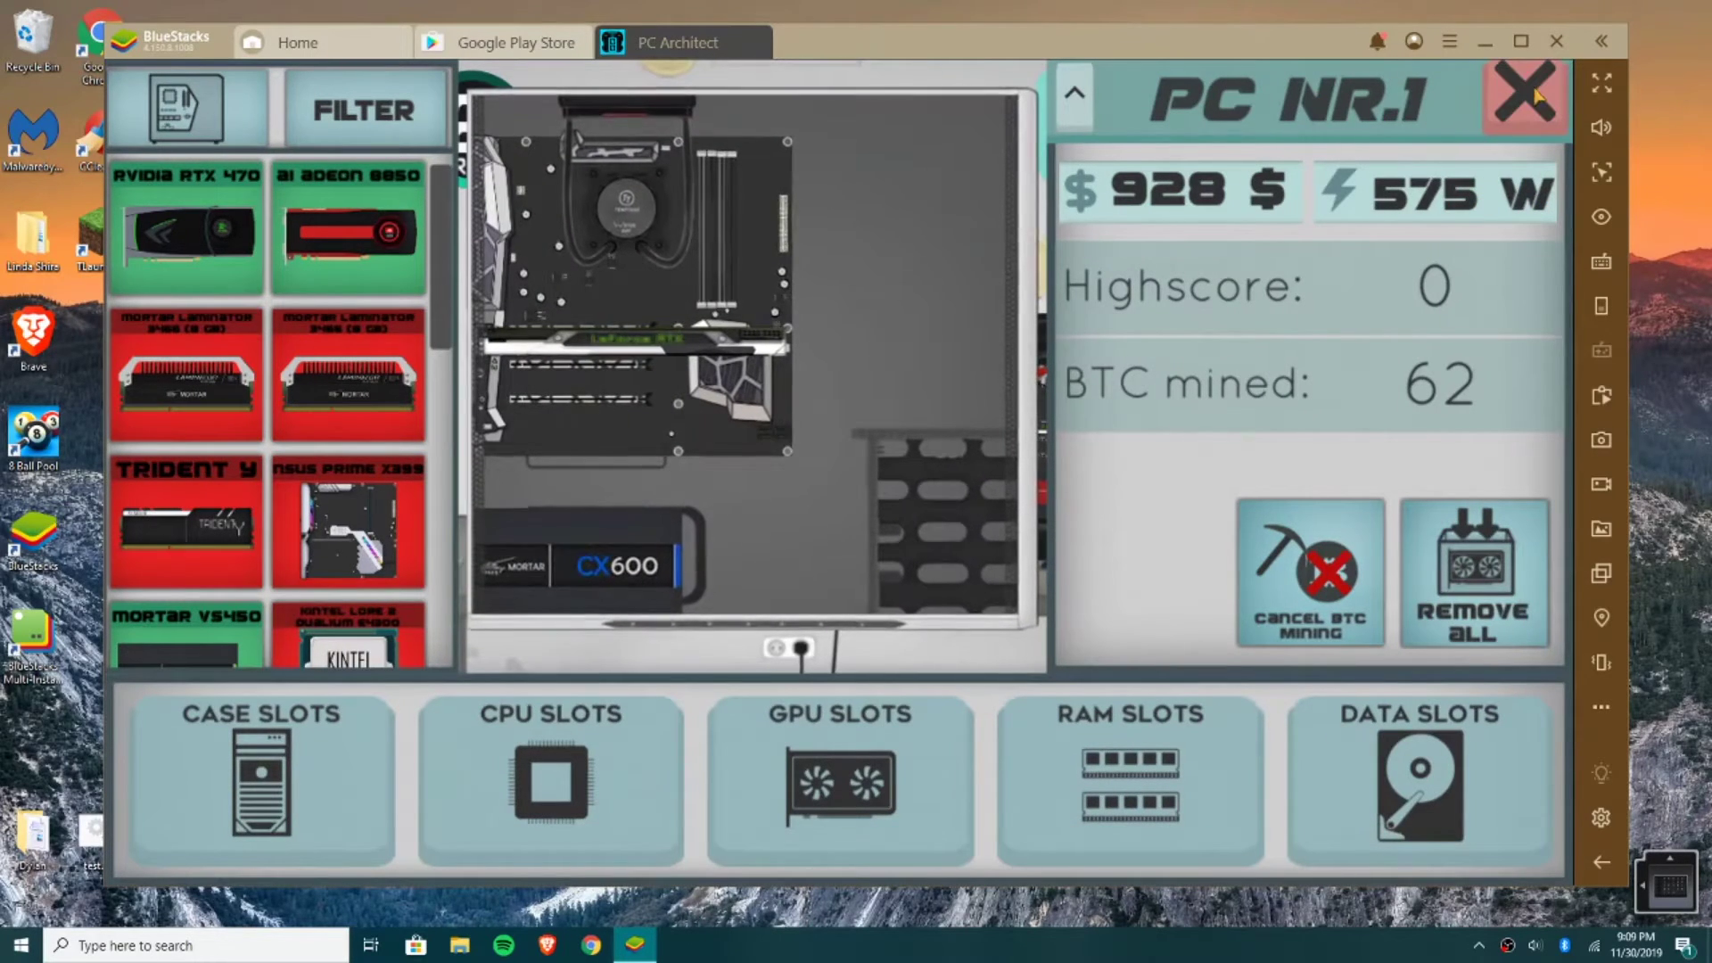
{"action": "left_click", "coordinate": [1523, 96]}
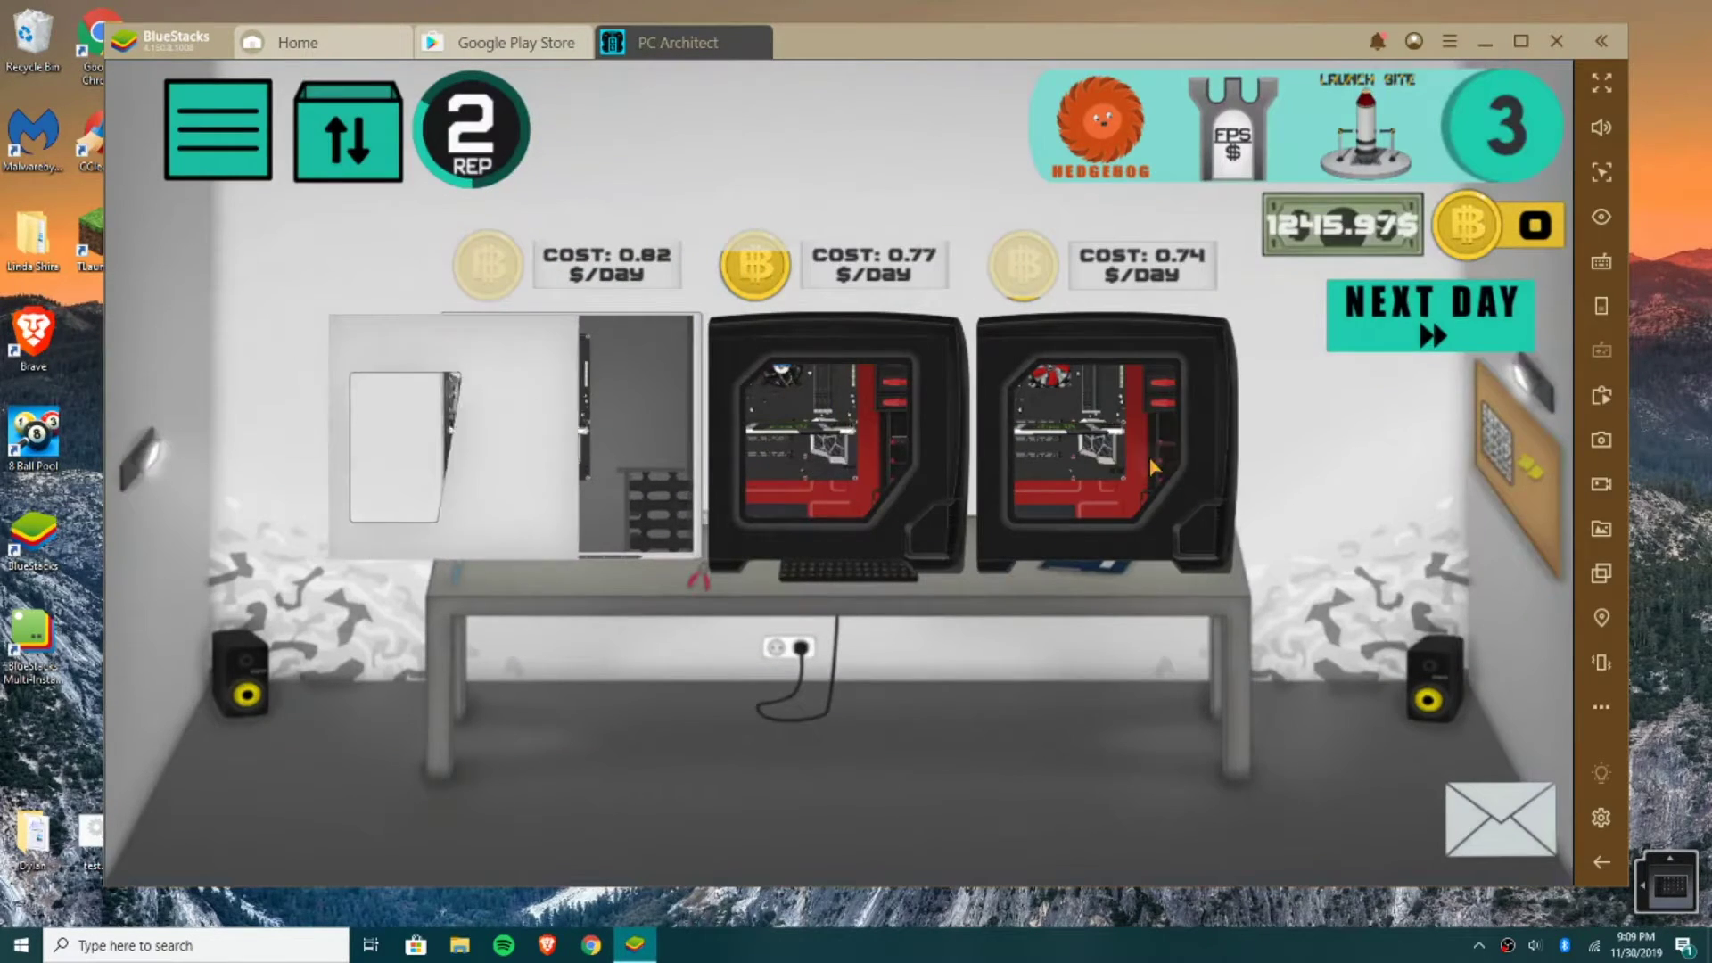
{"action": "left_click", "coordinate": [1149, 457]}
{"action": "key", "text": "Escape"}
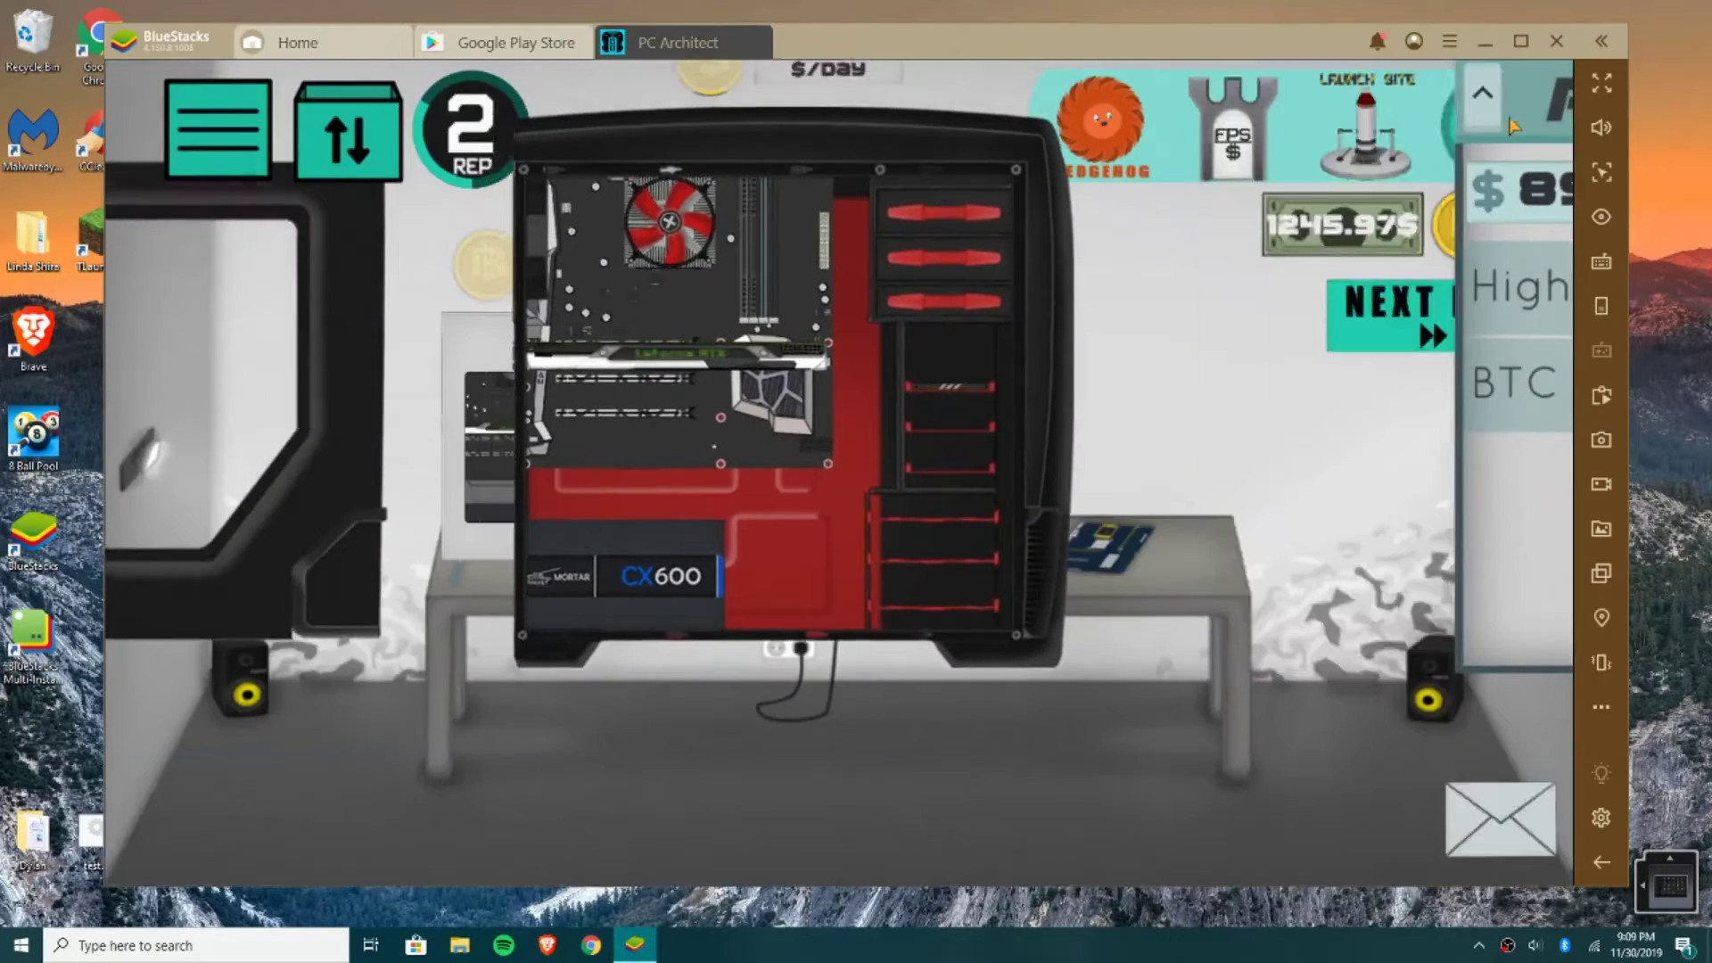
Browse the Dark Web shop via the side menu's gBrowser, then close it and the menu.
{"action": "left_click", "coordinate": [223, 139]}
{"action": "left_click", "coordinate": [217, 571]}
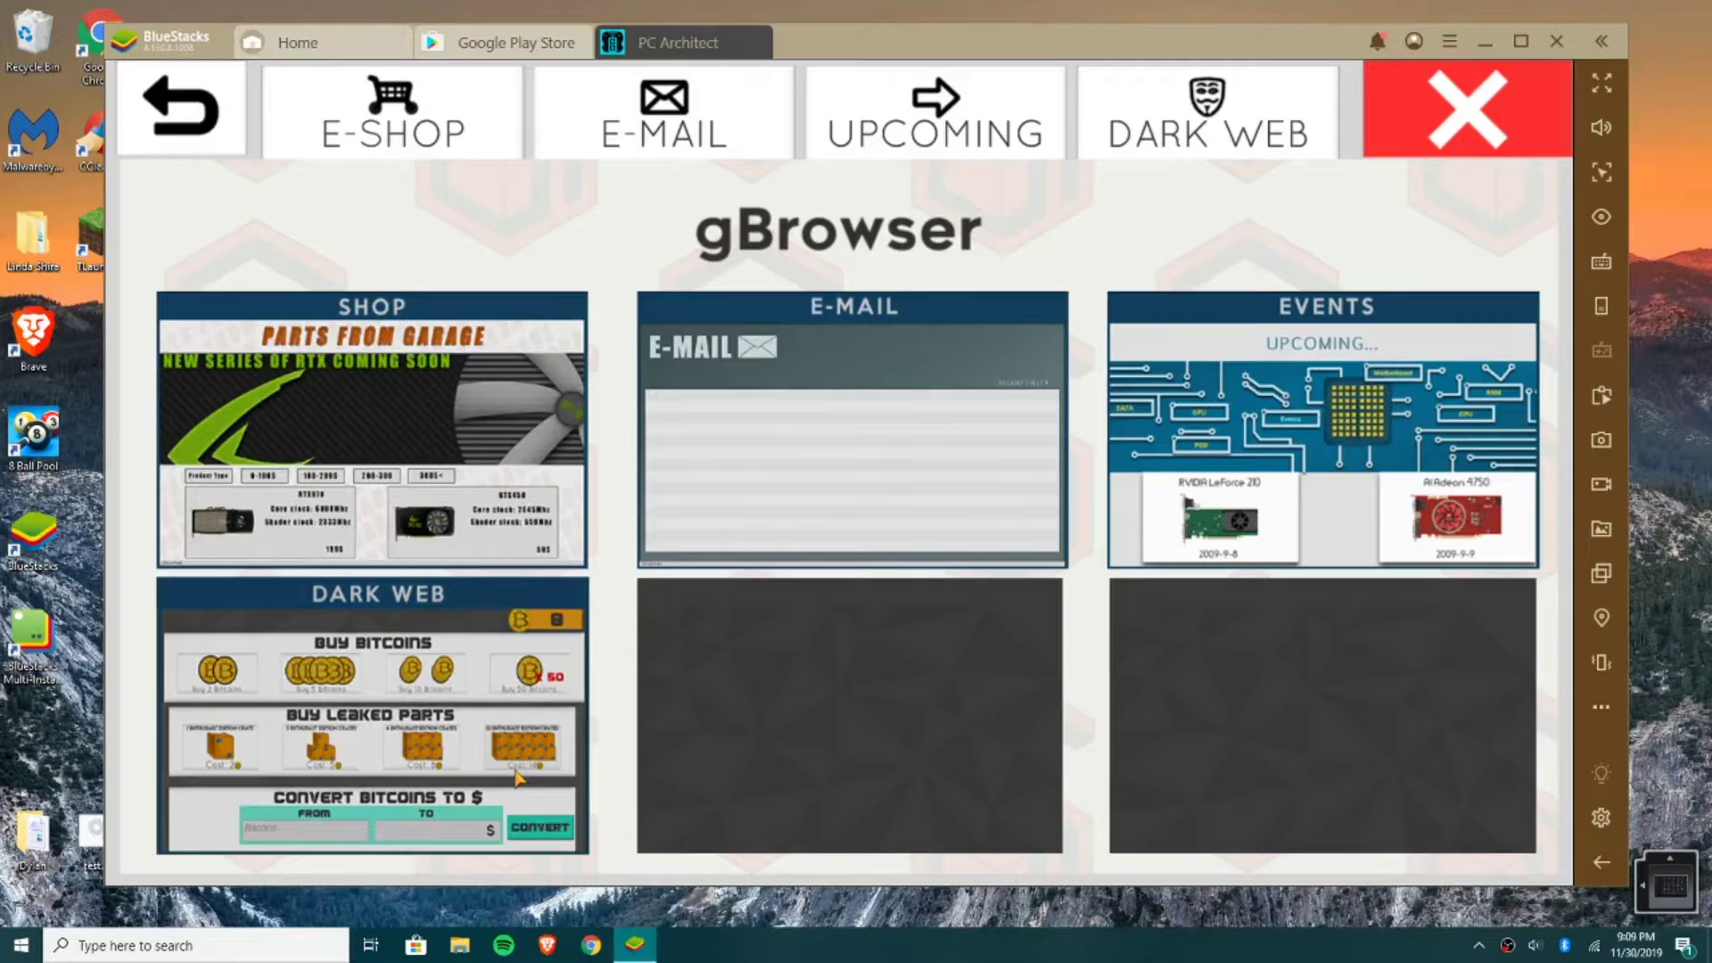
{"action": "left_click", "coordinate": [517, 778]}
{"action": "scroll", "coordinate": [517, 778], "scroll_direction": "down", "scroll_amount": 2}
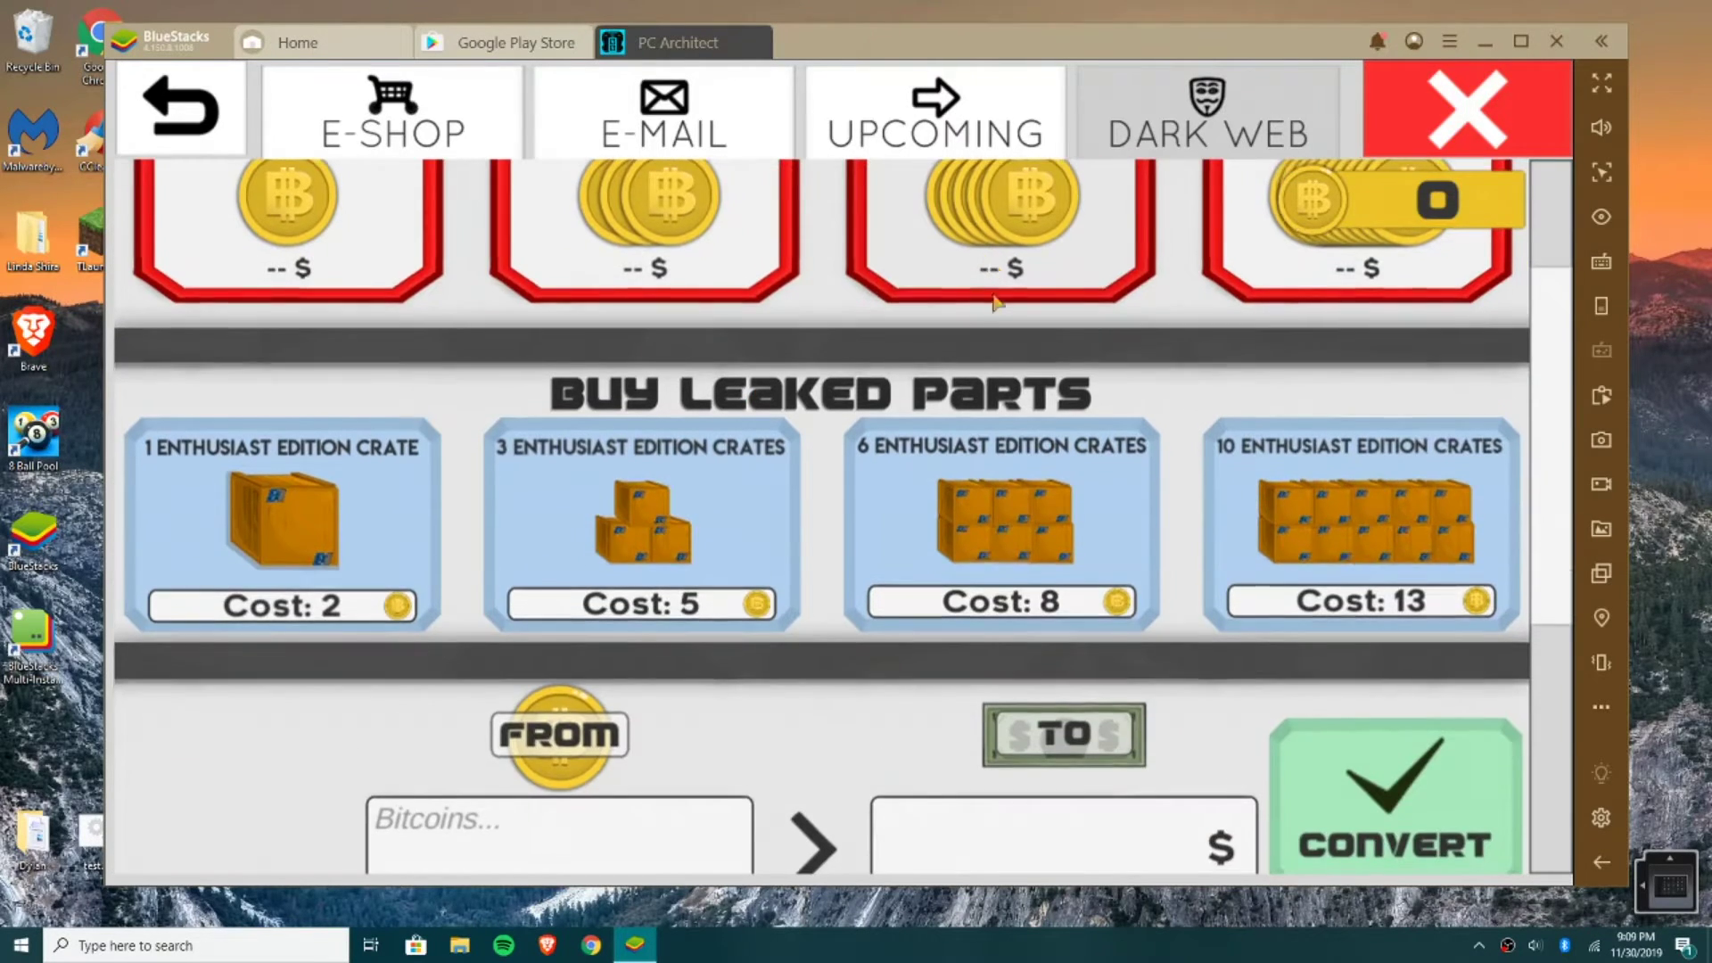
{"action": "scroll", "coordinate": [517, 778], "scroll_direction": "up", "scroll_amount": 2}
{"action": "left_click", "coordinate": [1467, 123]}
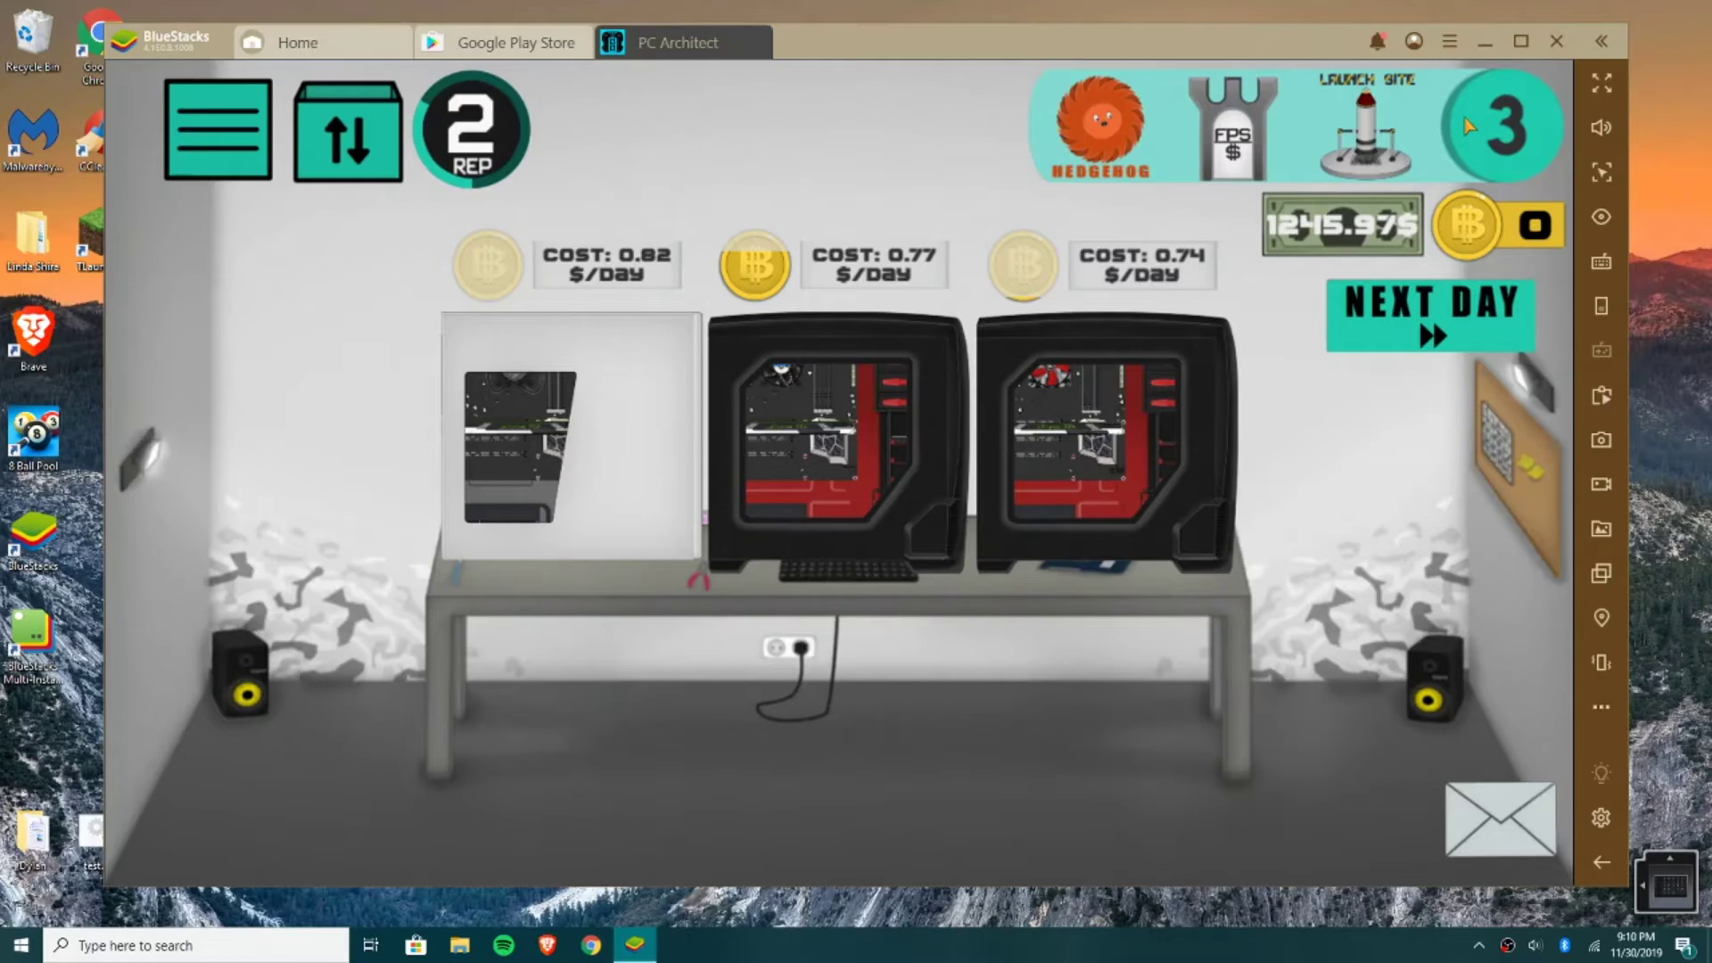
{"action": "left_click", "coordinate": [230, 143]}
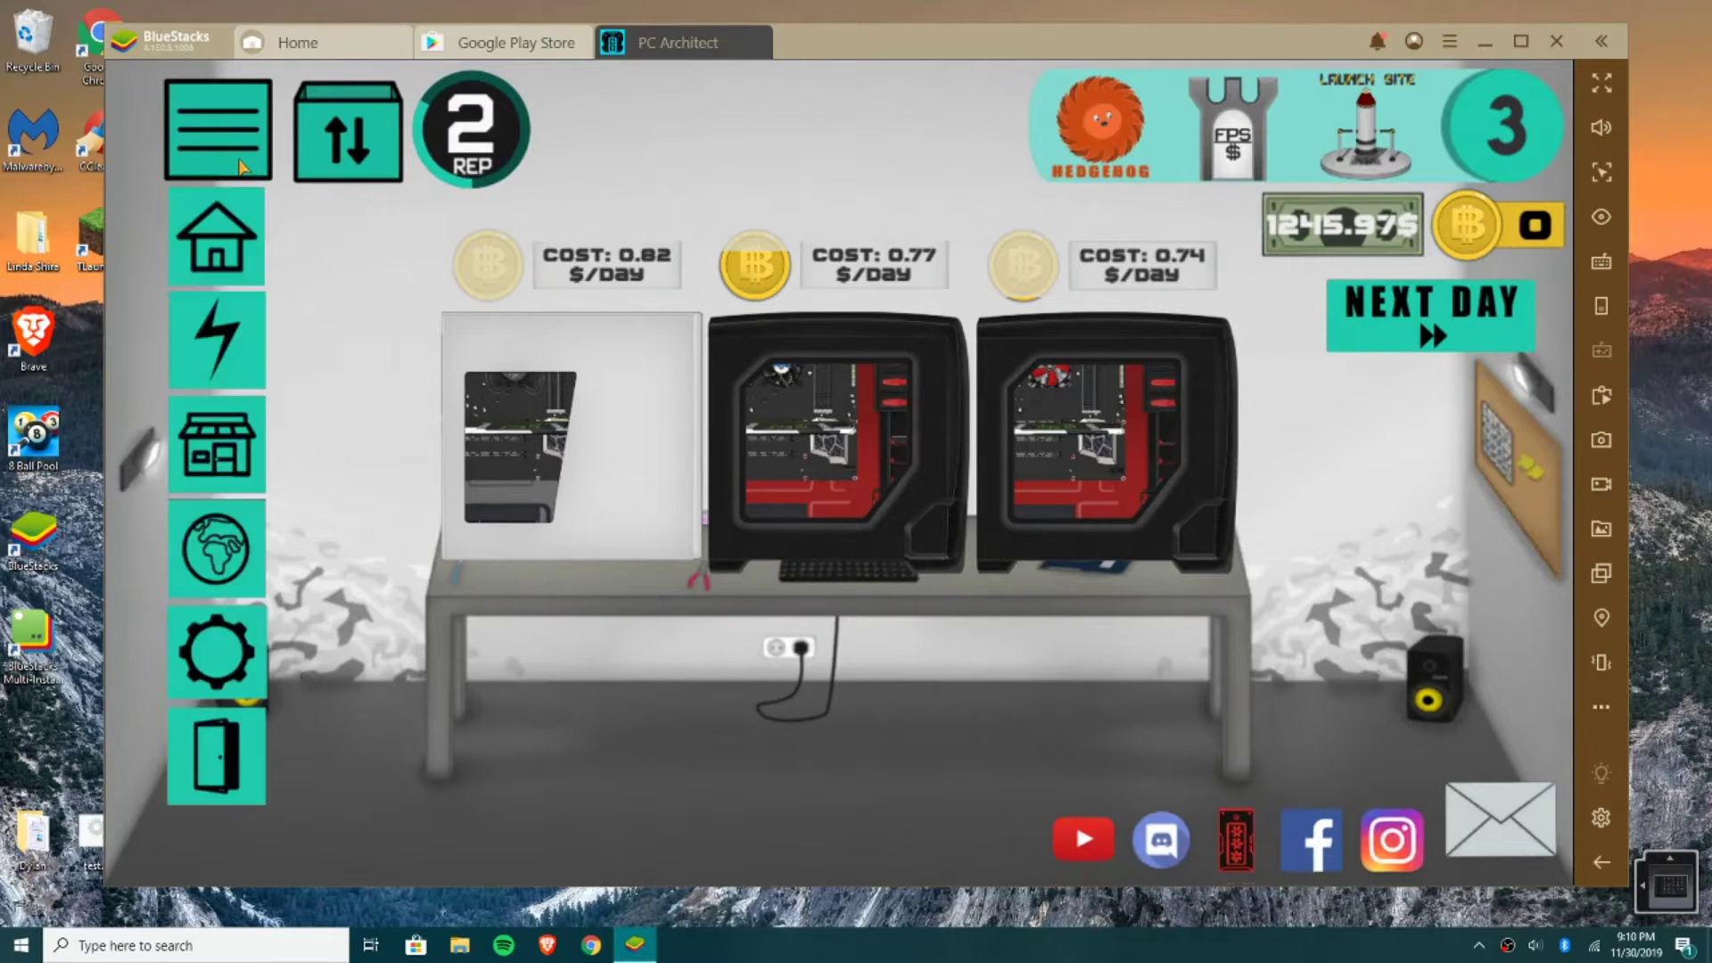
{"action": "left_click", "coordinate": [403, 734]}
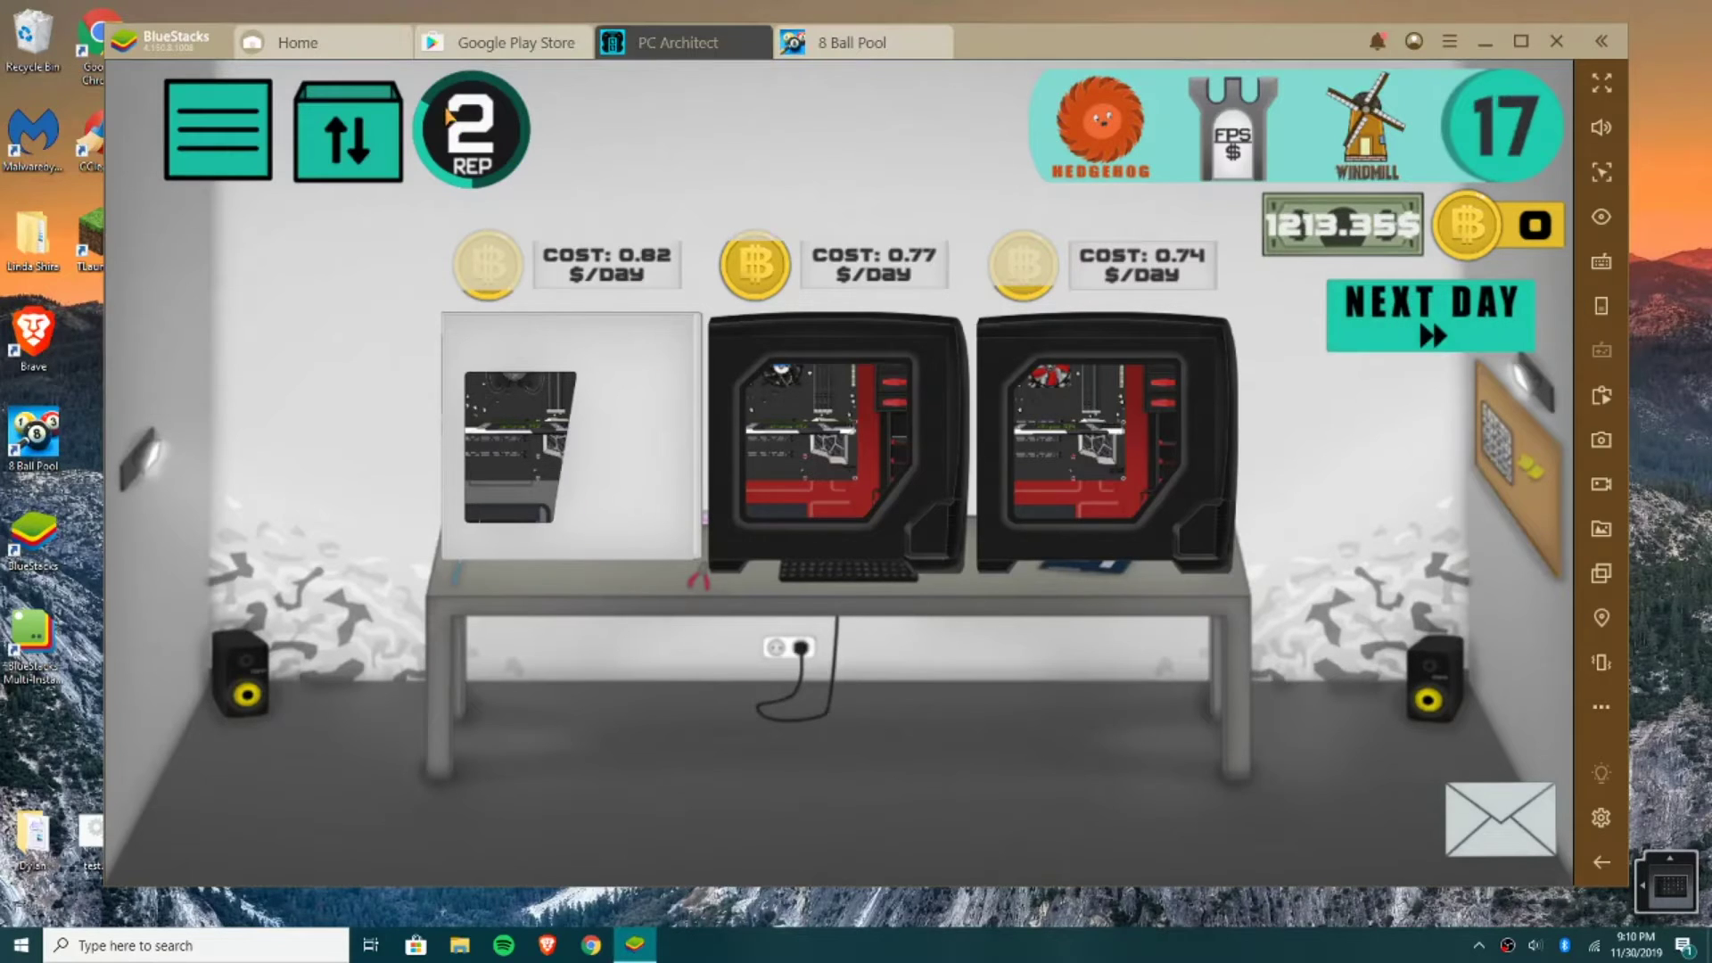
Launch 8 Ball Pool from Home, then browse the Play Store's Top charts and For you games.
{"action": "left_click", "coordinate": [362, 43]}
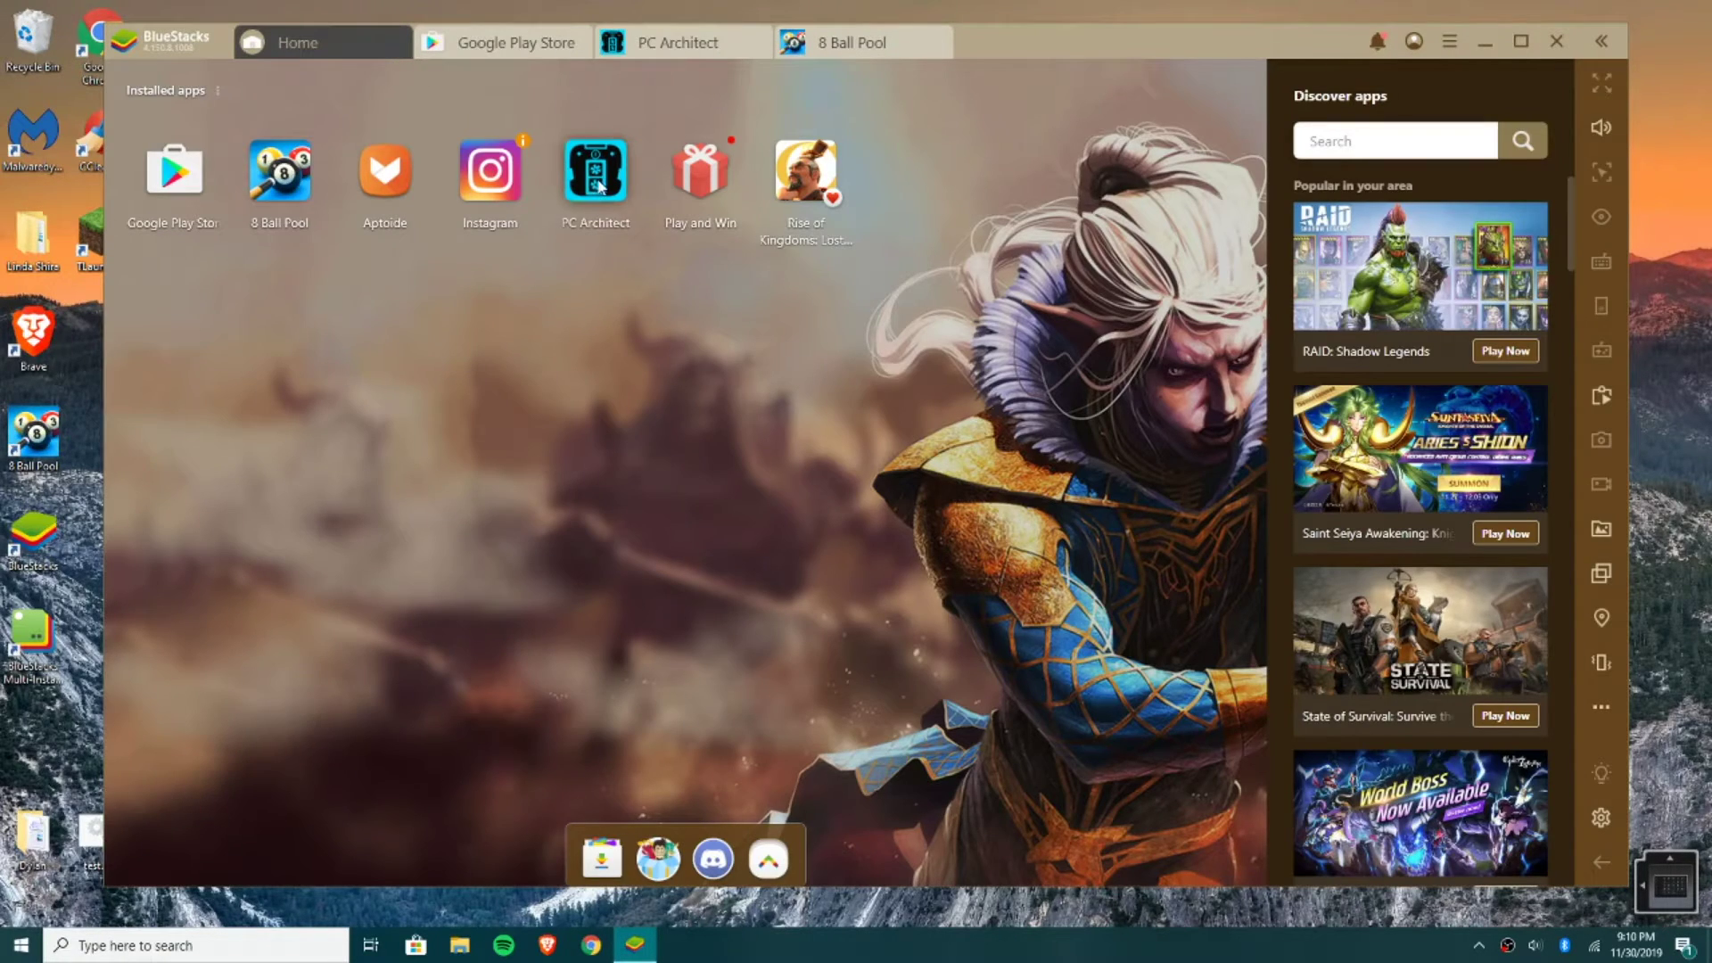
{"action": "left_click", "coordinate": [308, 183]}
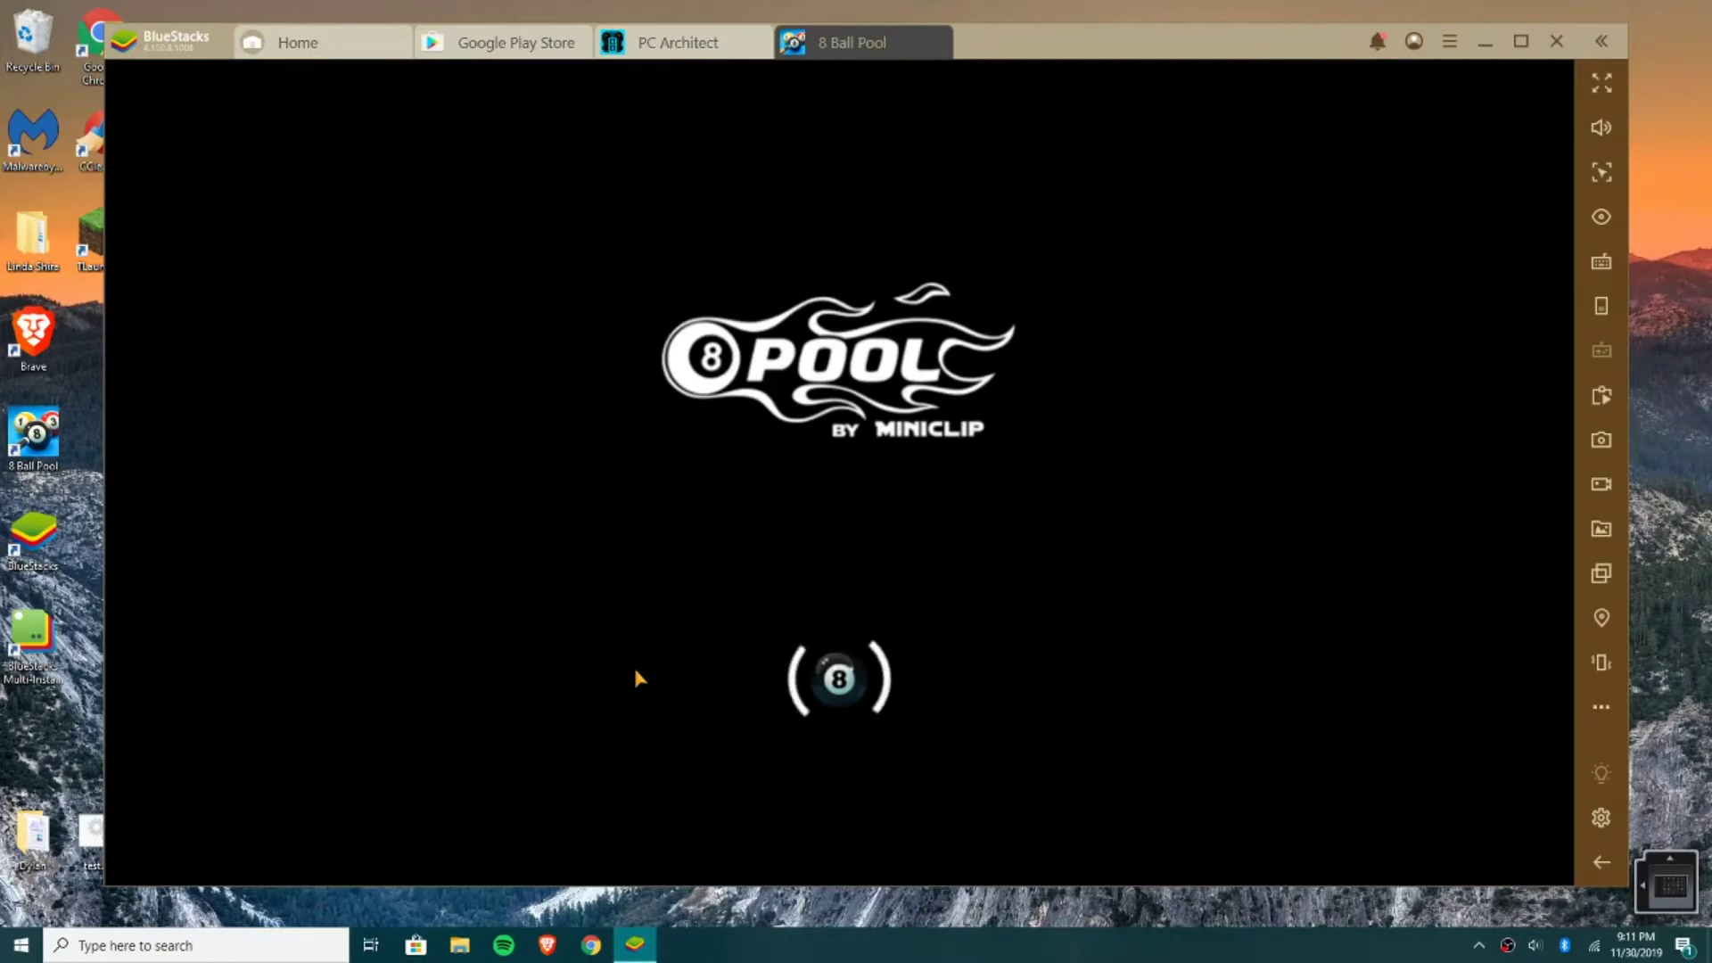
{"action": "left_click", "coordinate": [508, 43]}
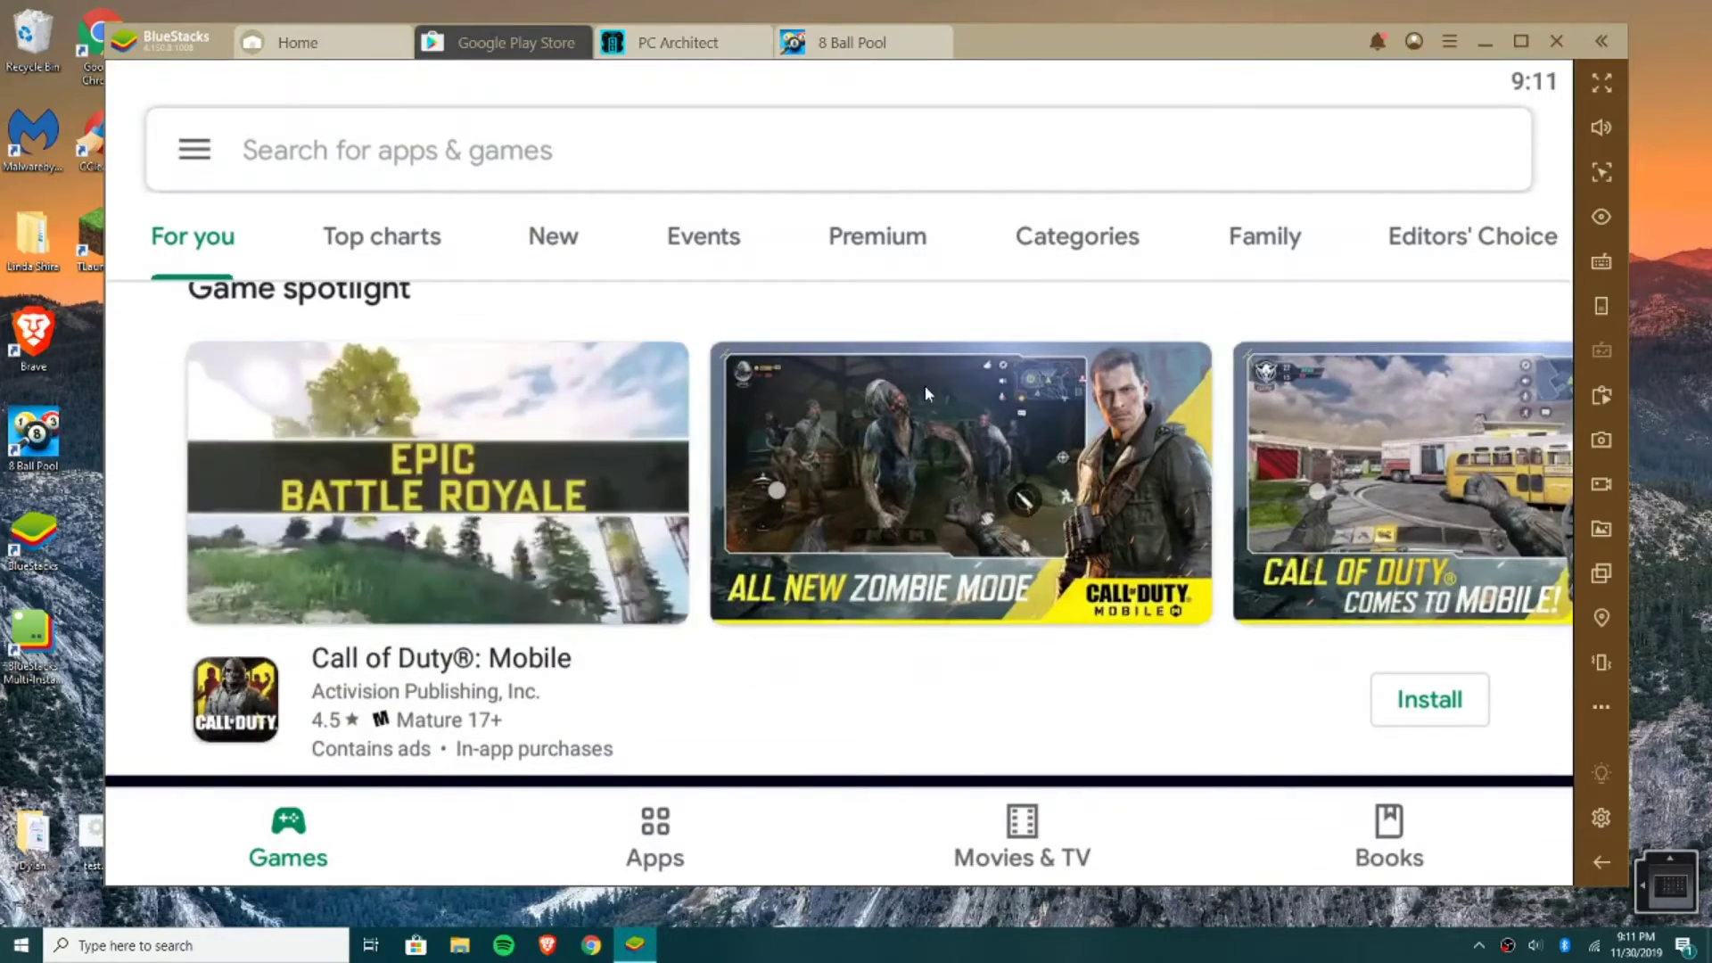
{"action": "scroll", "coordinate": [924, 385], "scroll_direction": "down", "scroll_amount": 5}
{"action": "scroll", "coordinate": [833, 385], "scroll_direction": "up", "scroll_amount": 5}
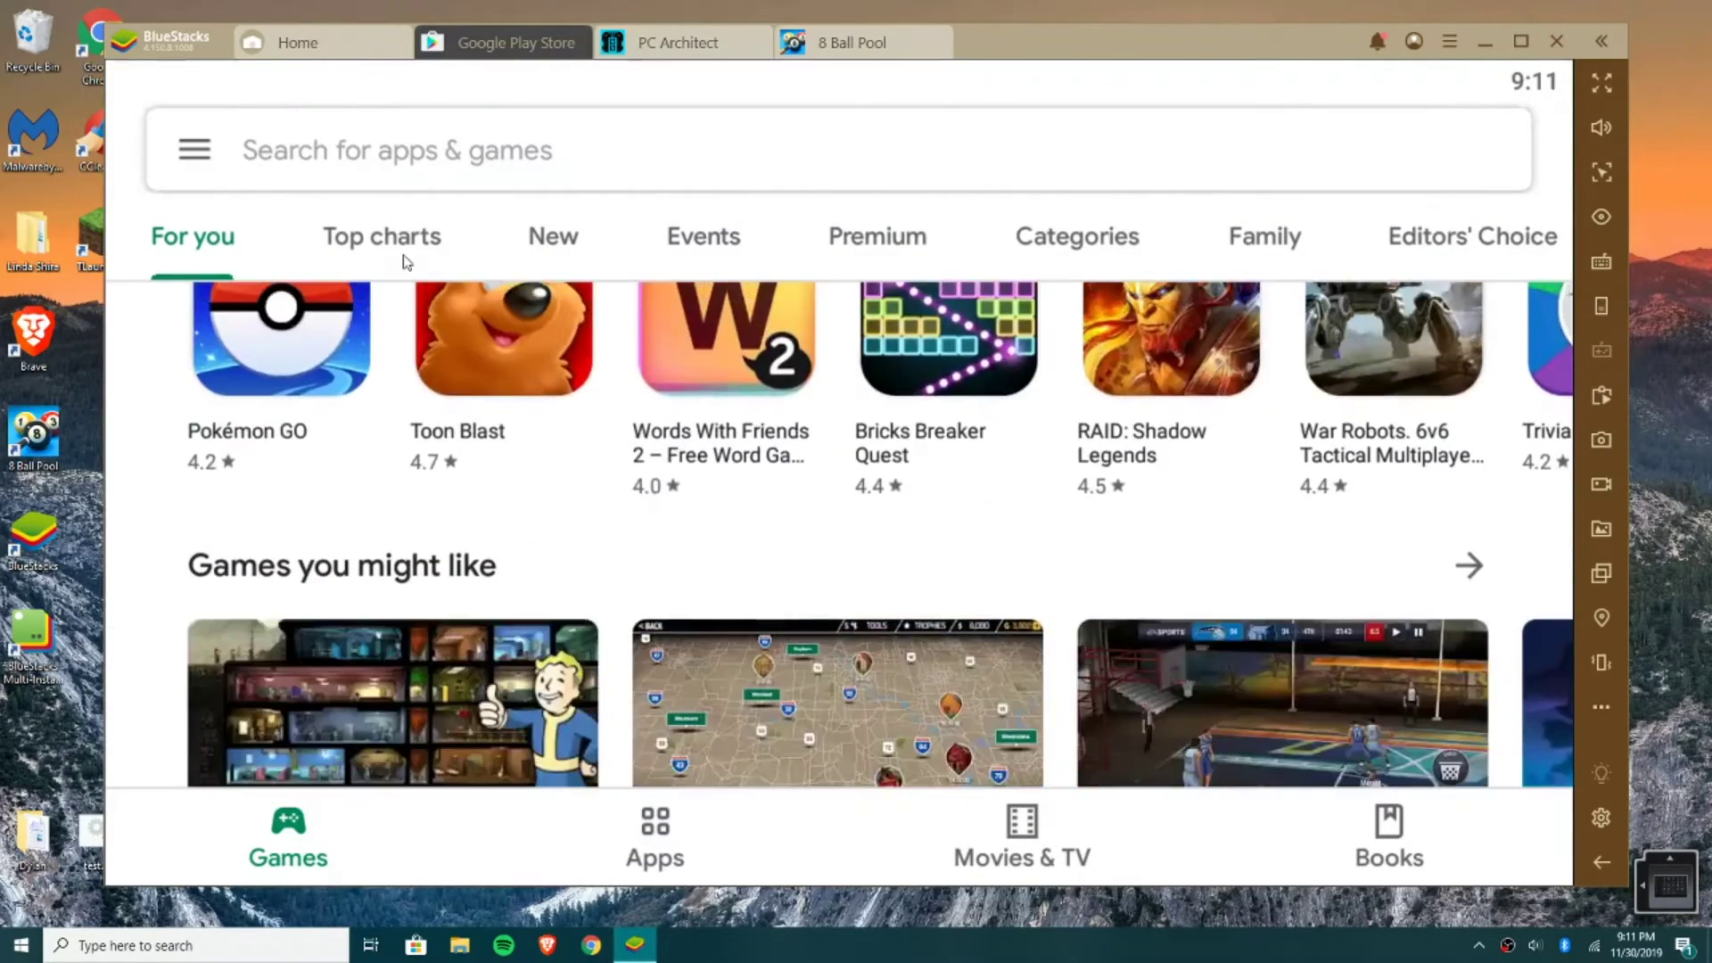
{"action": "left_click", "coordinate": [397, 245]}
{"action": "left_click", "coordinate": [212, 228]}
{"action": "scroll", "coordinate": [575, 402], "scroll_direction": "up", "scroll_amount": 4}
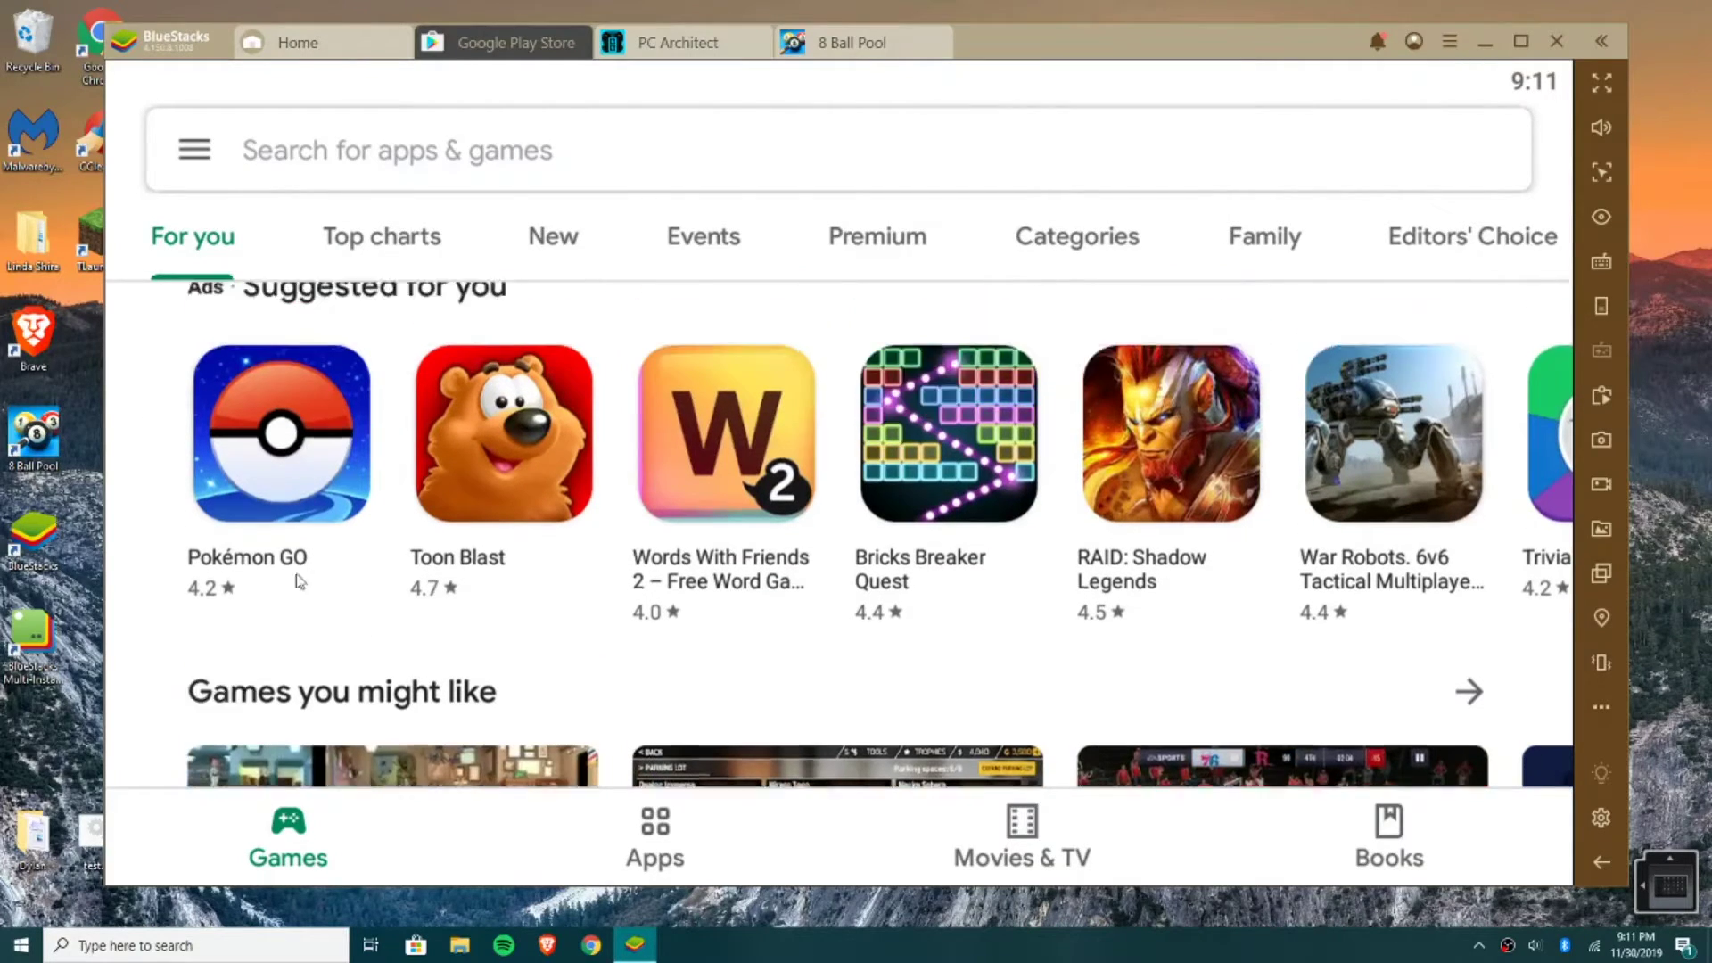
{"action": "scroll", "coordinate": [930, 443], "scroll_direction": "up", "scroll_amount": 5}
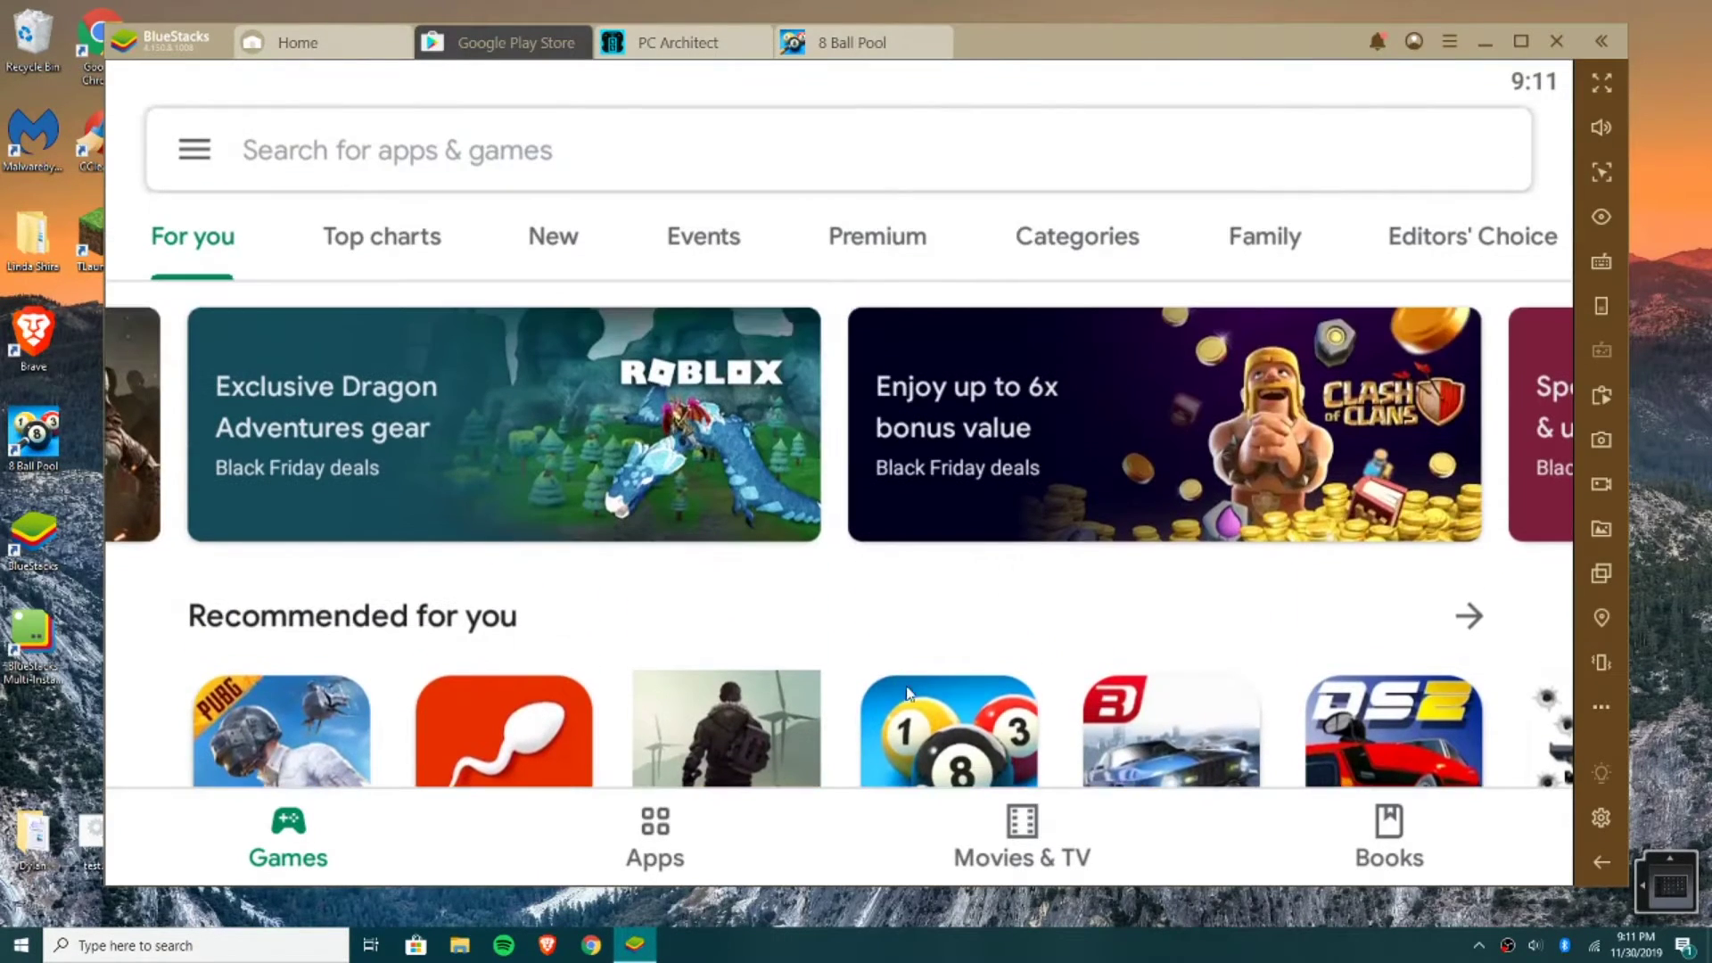
Go to the Home screen and dismiss the OpenGL notice.
{"action": "left_click", "coordinate": [303, 42]}
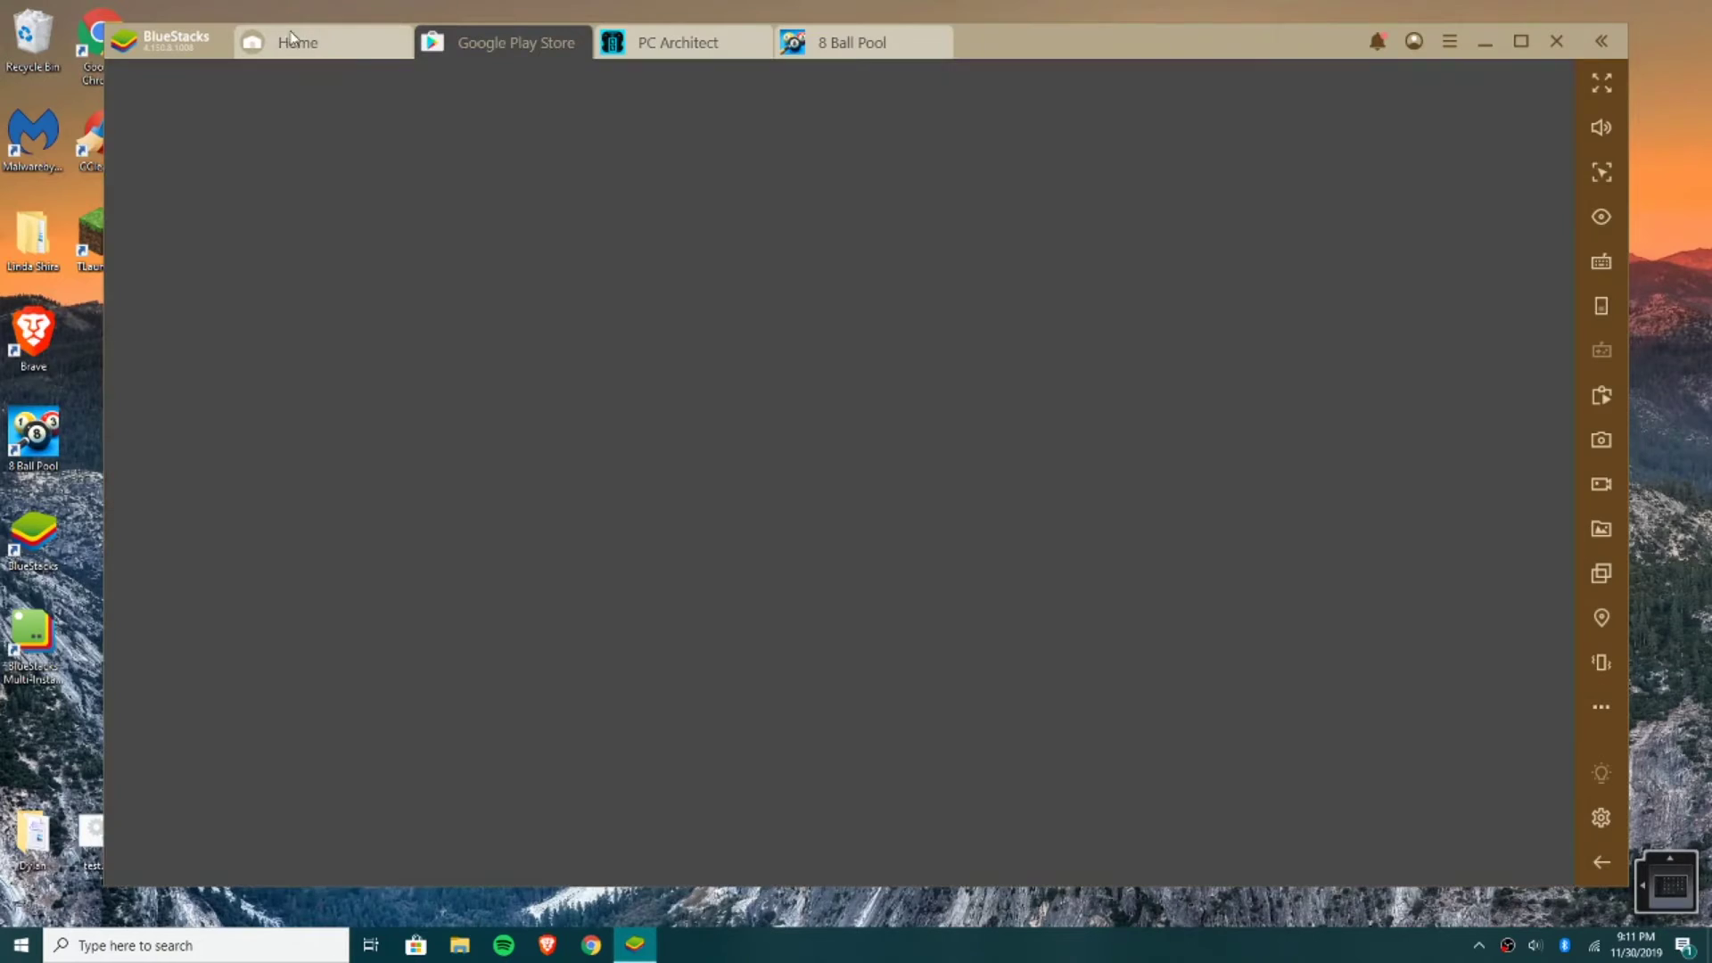
{"action": "left_click", "coordinate": [490, 171]}
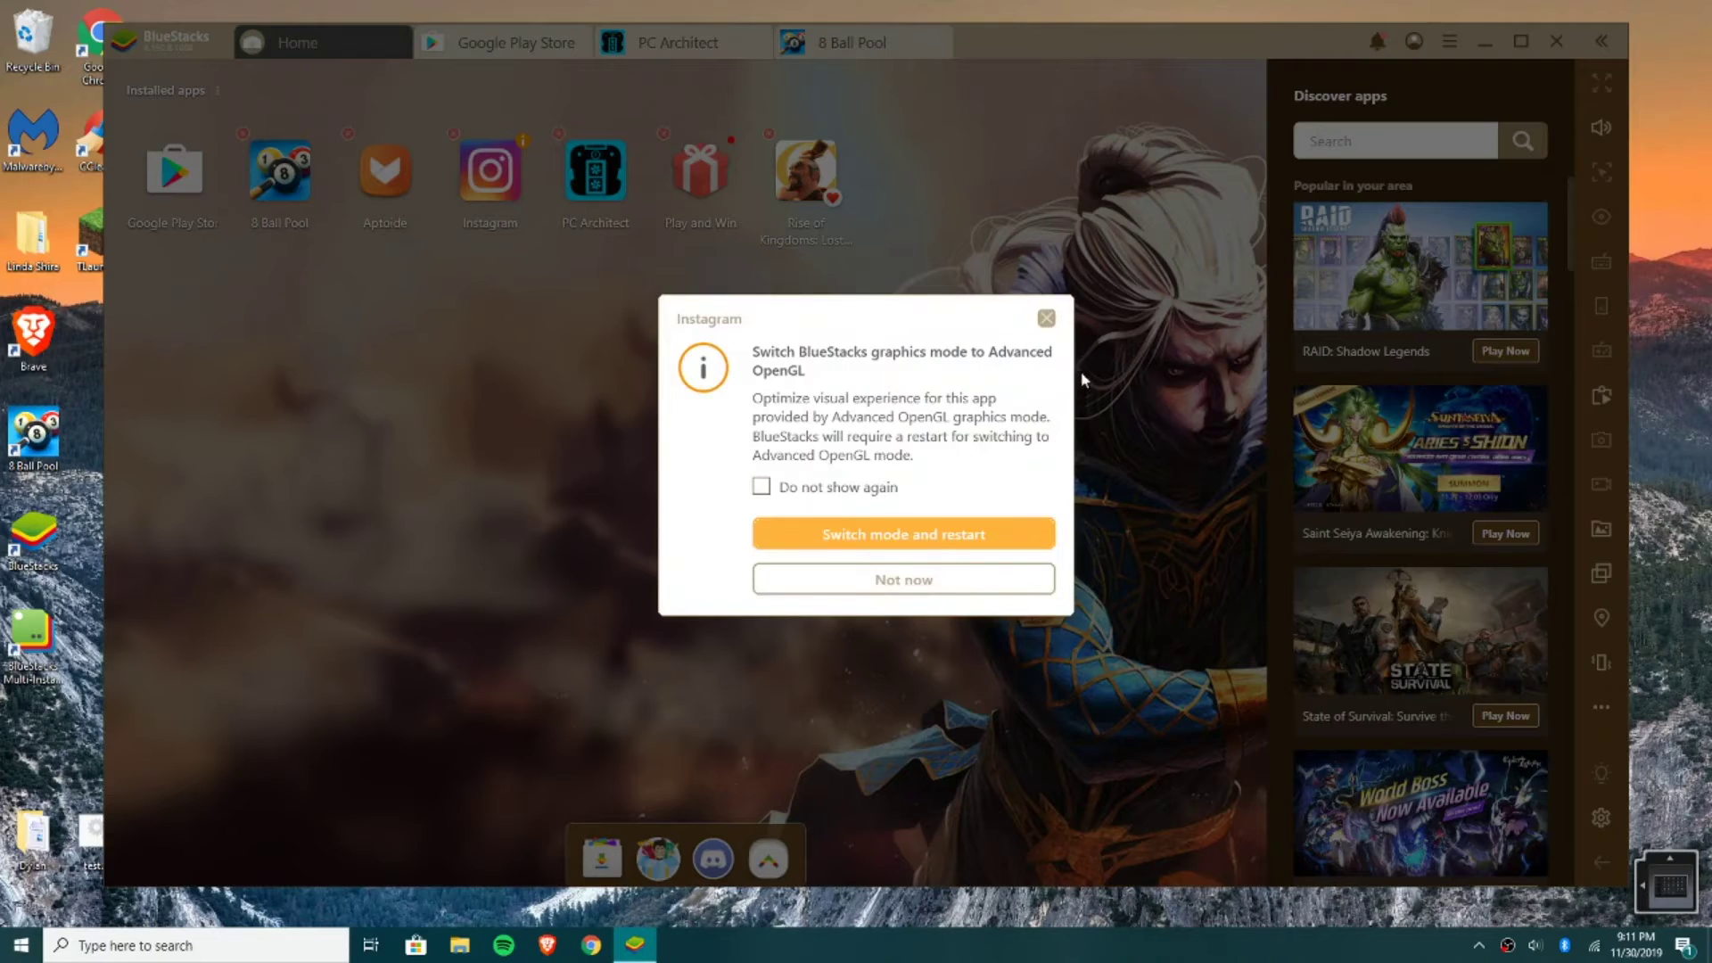
{"action": "left_click", "coordinate": [903, 580]}
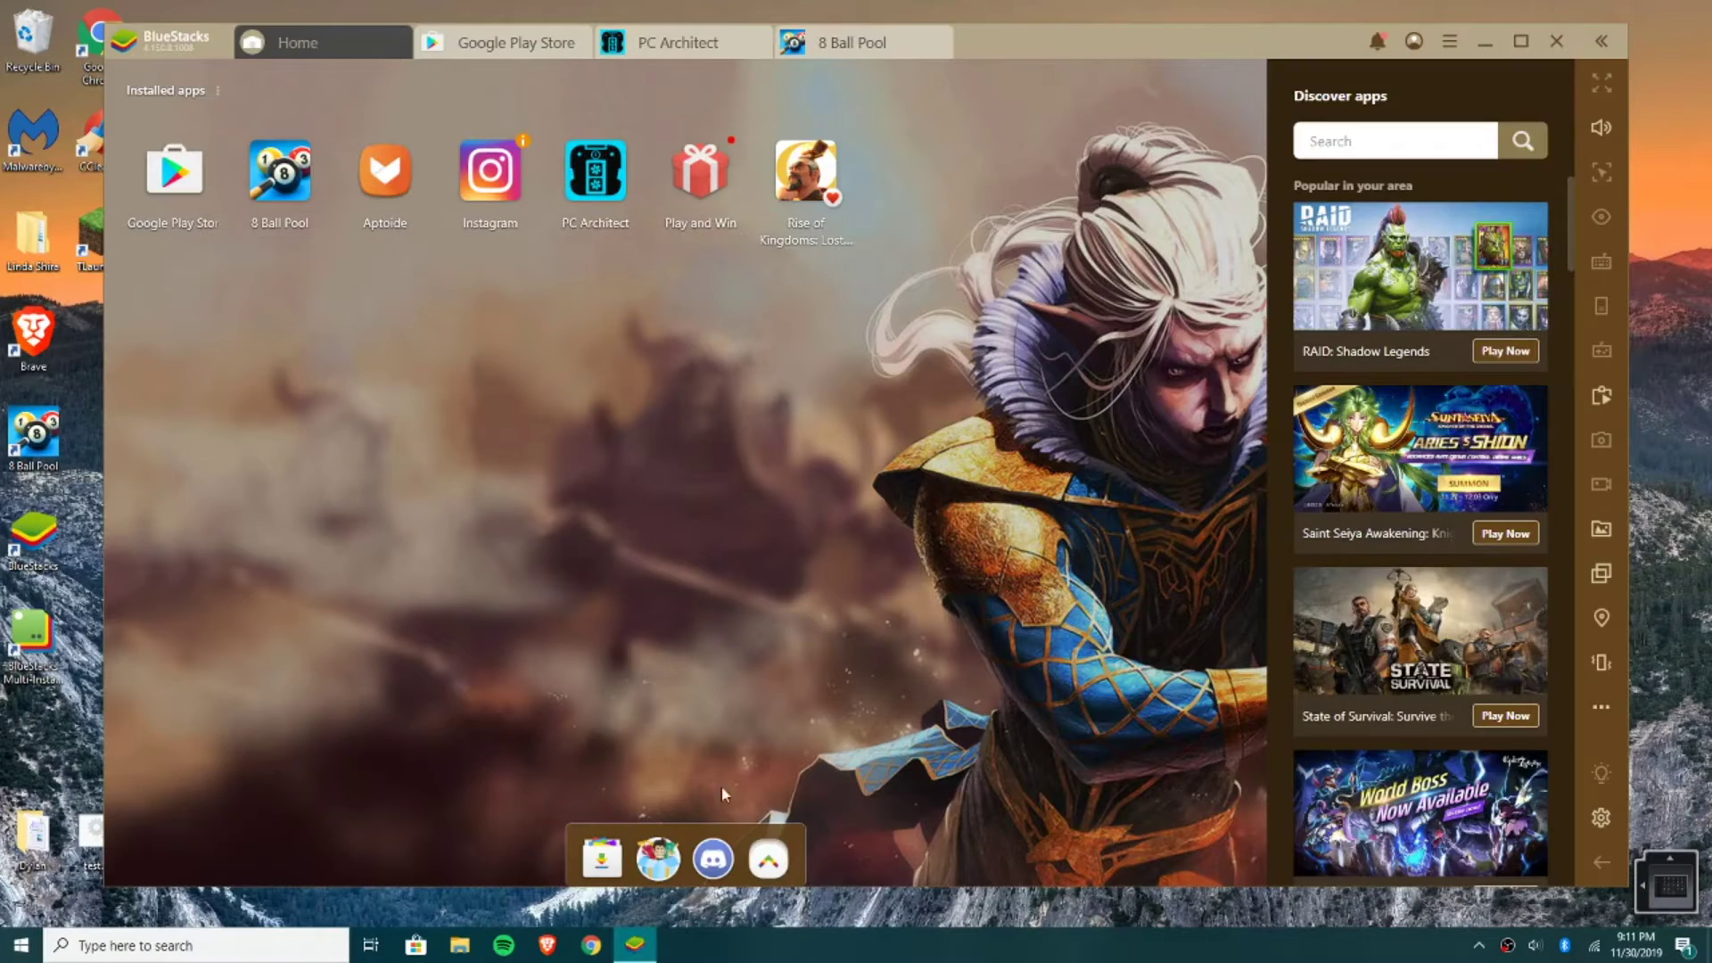
Launch Camera from More apps, allowing location access and passing the photo locations prompt.
{"action": "left_click", "coordinate": [769, 858]}
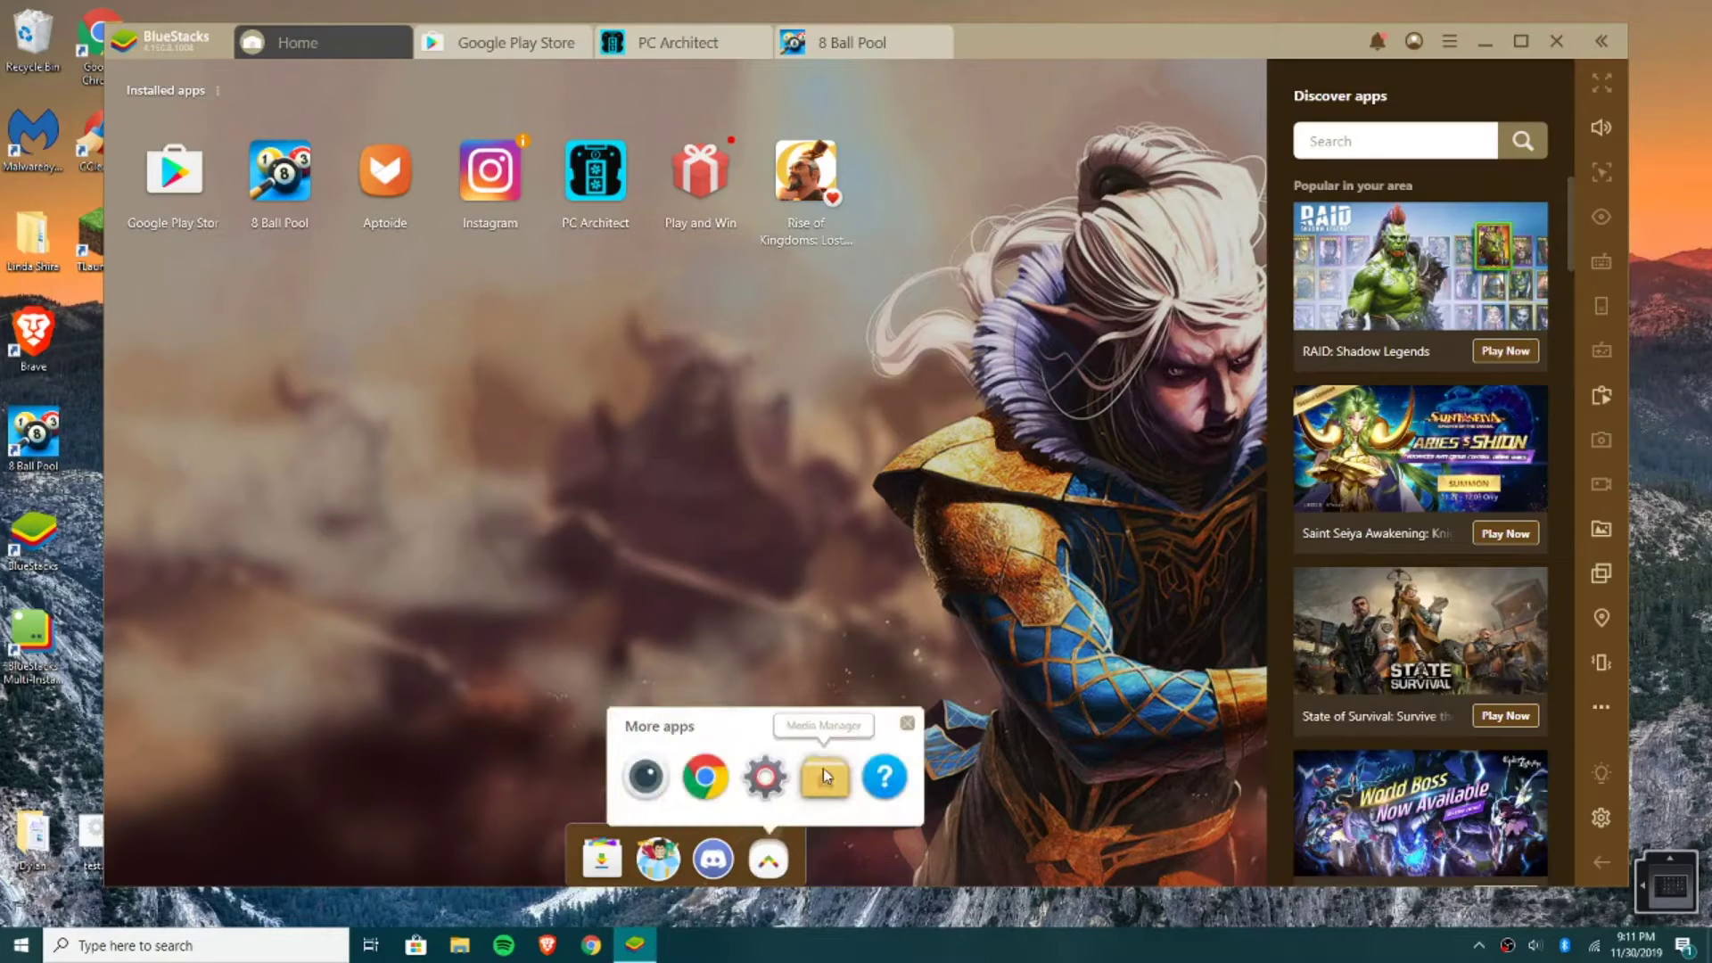
{"action": "left_click", "coordinate": [645, 776]}
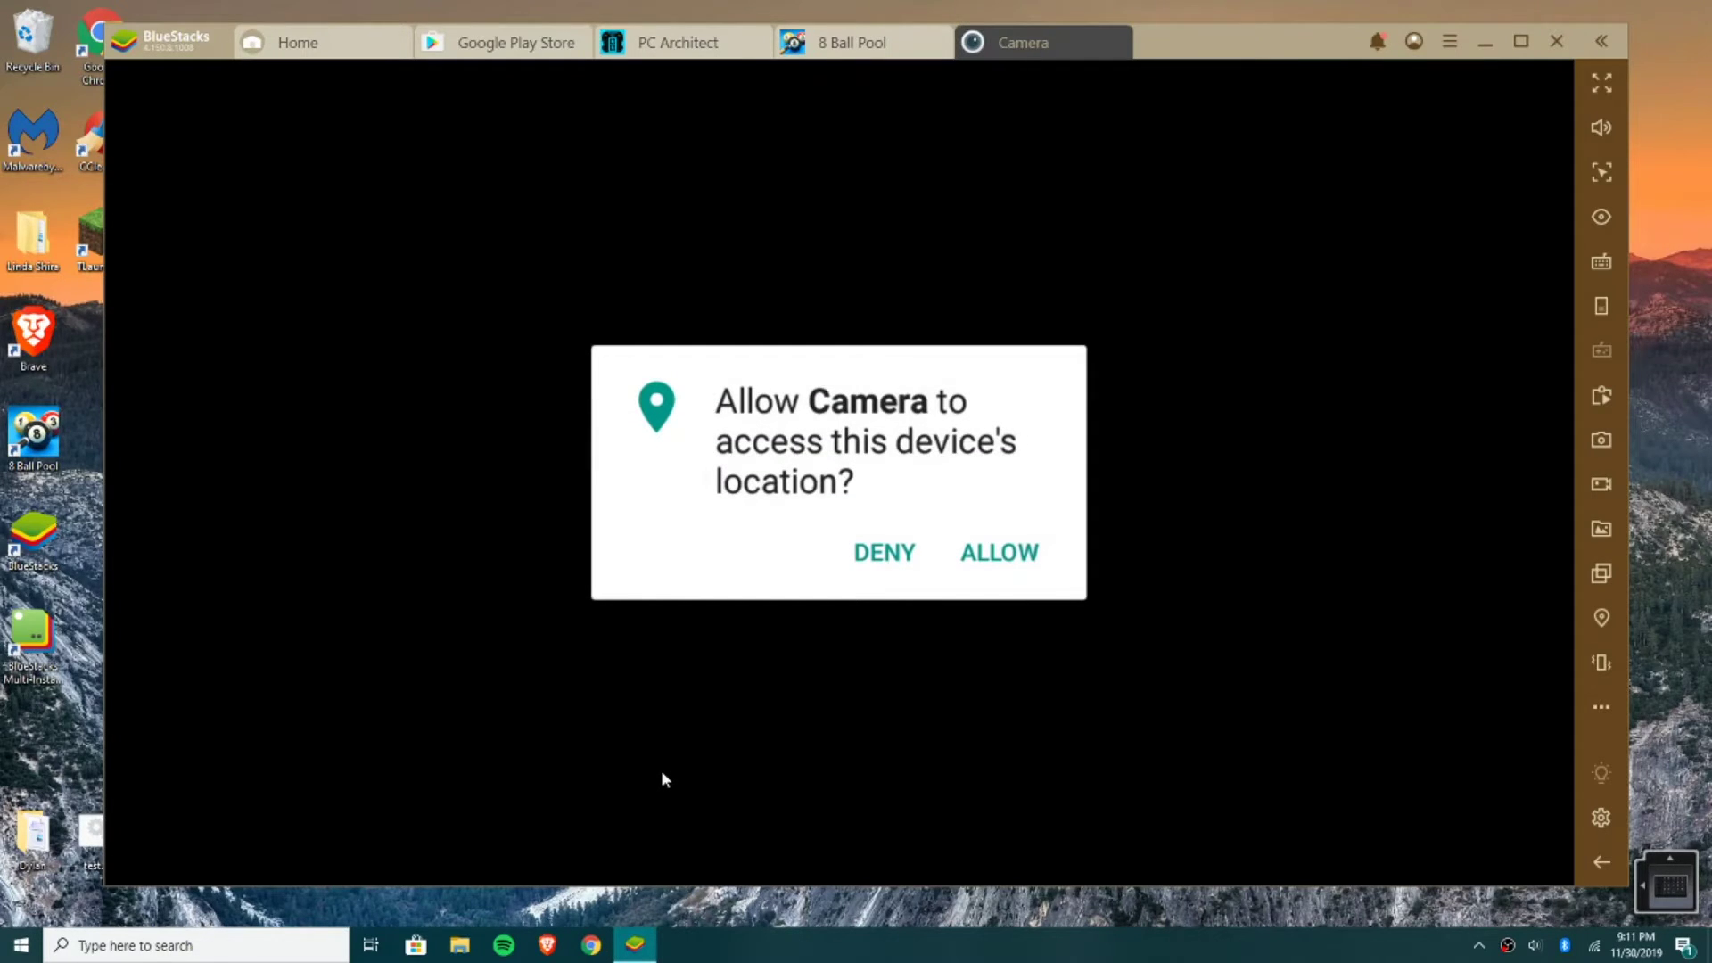
{"action": "left_click", "coordinate": [997, 558]}
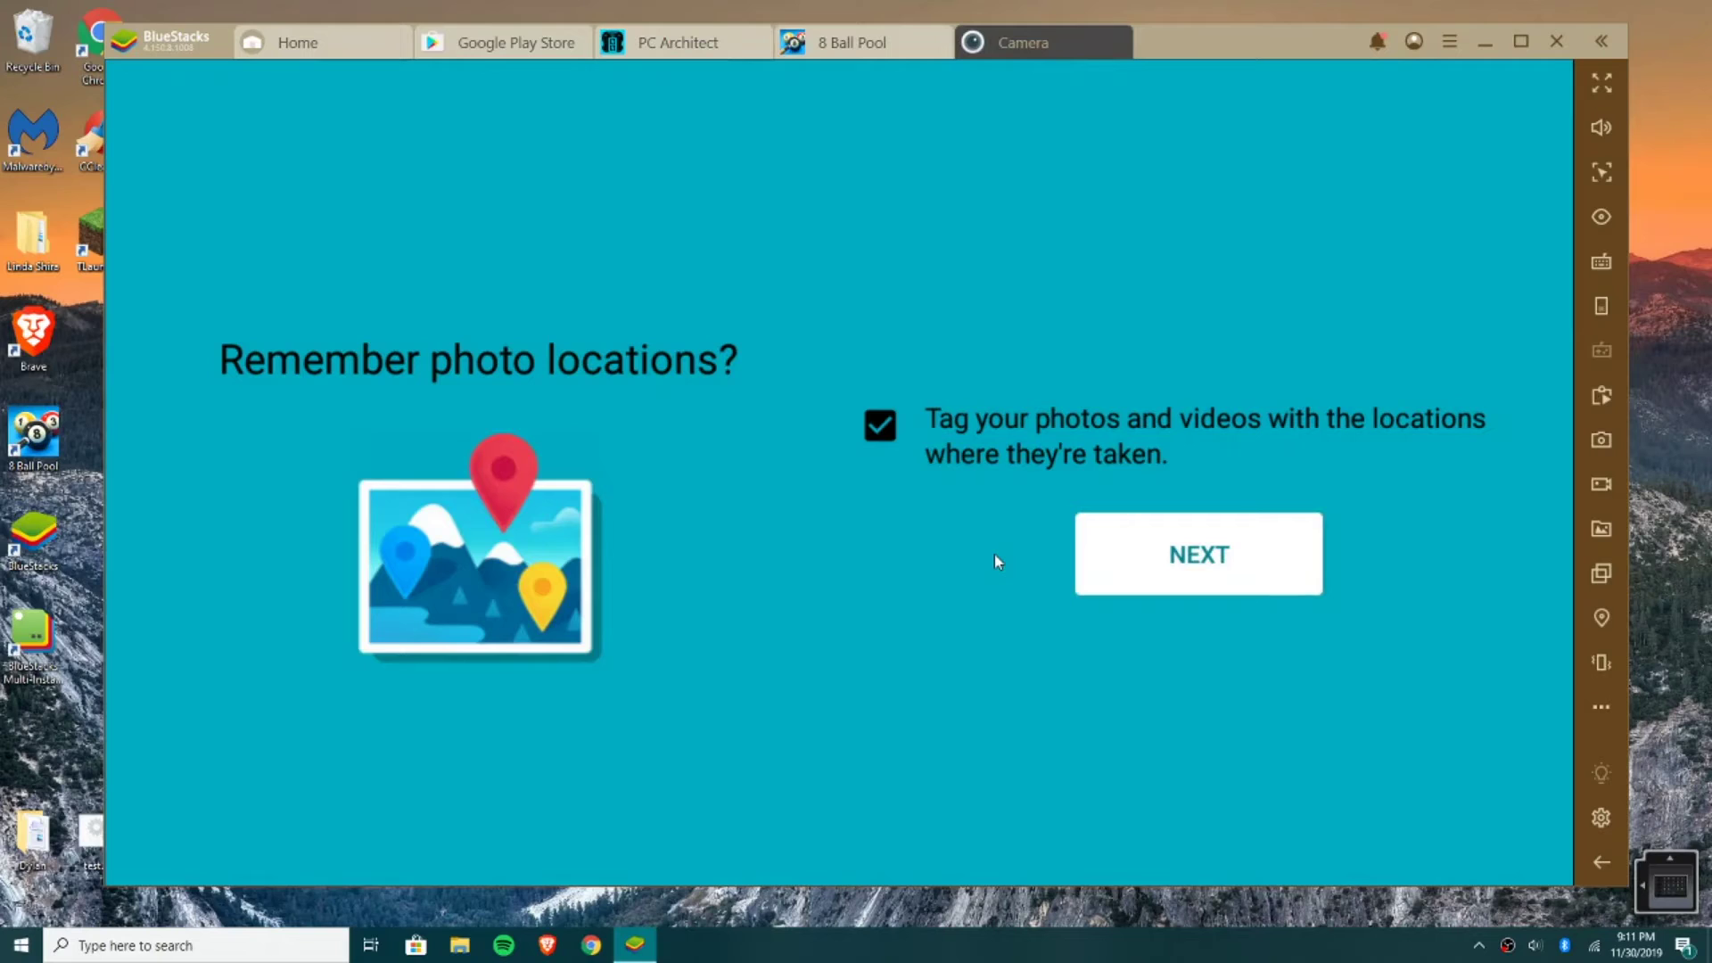
{"action": "left_click", "coordinate": [1164, 560]}
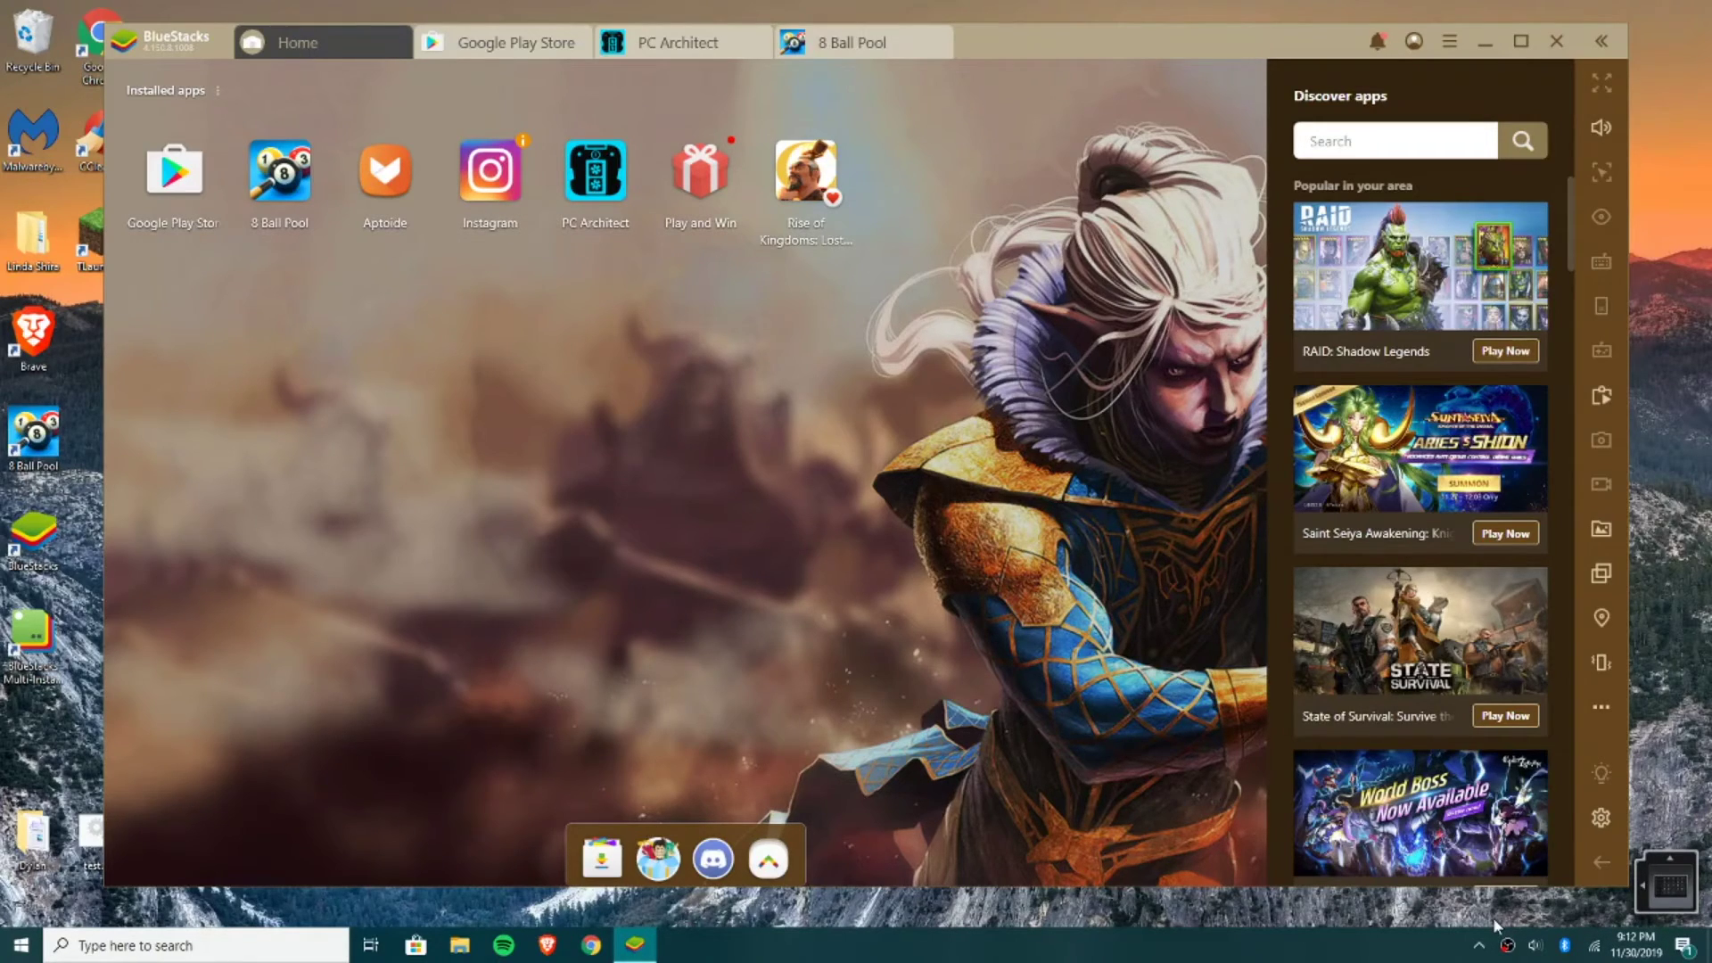
Reopen PC Architect from the Home screen and advance the game to the next day.
{"action": "left_click", "coordinate": [1505, 945]}
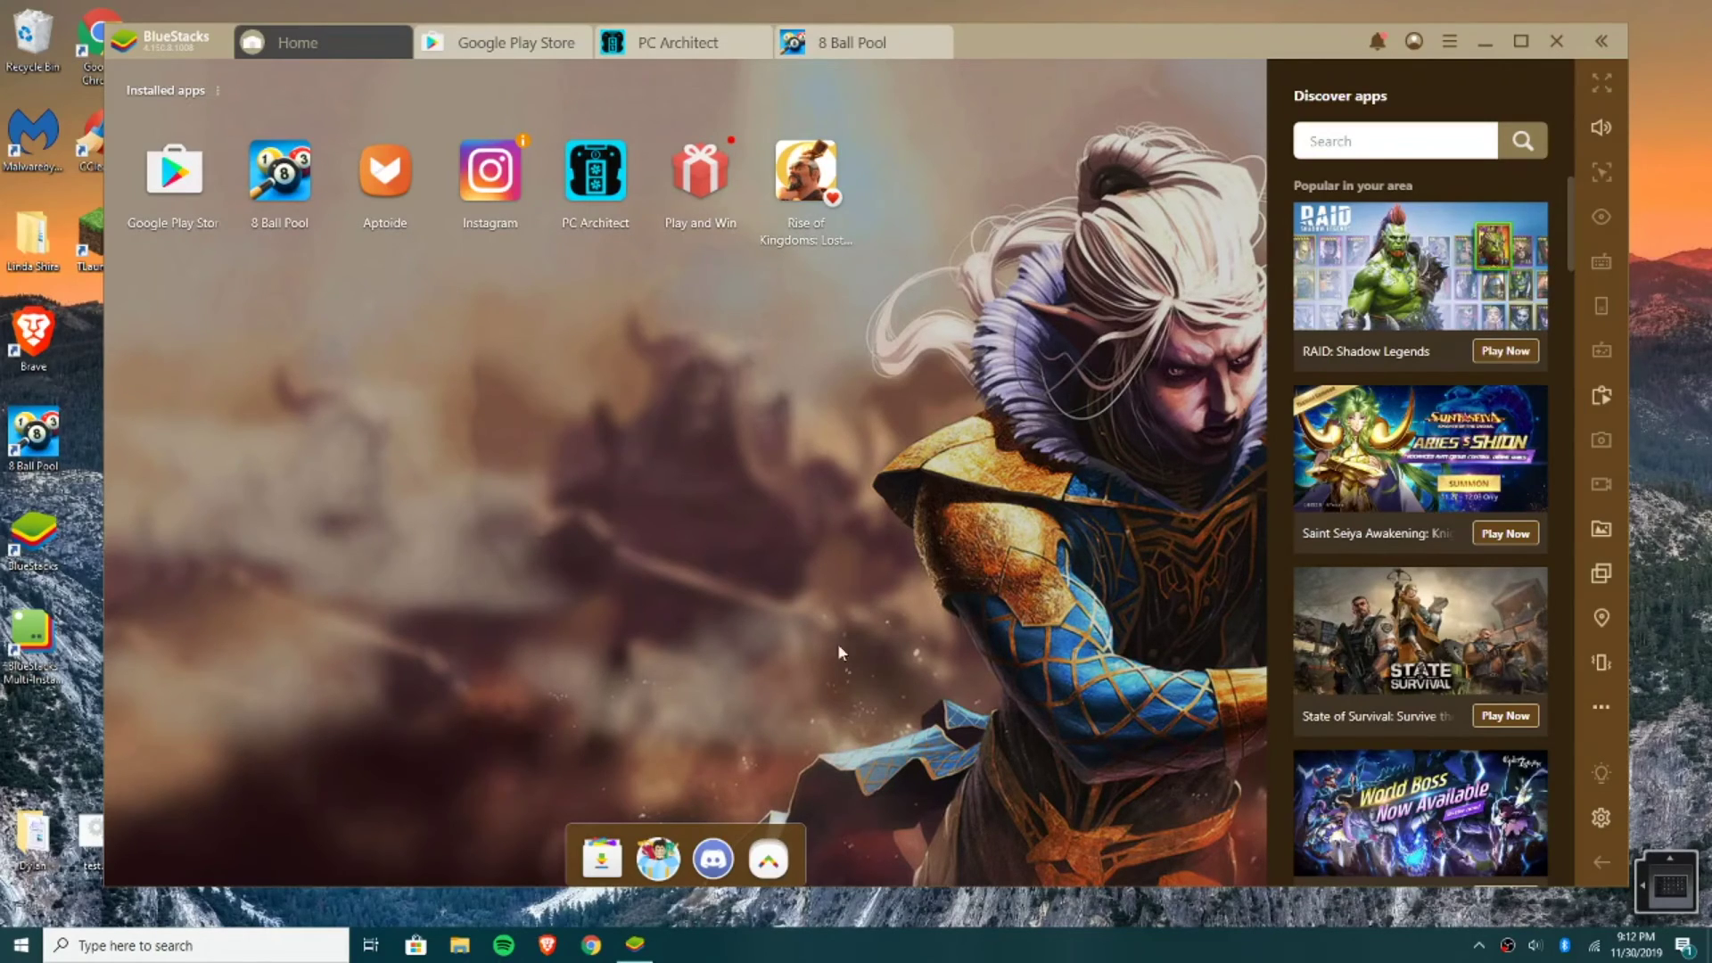
{"action": "left_click", "coordinate": [769, 859]}
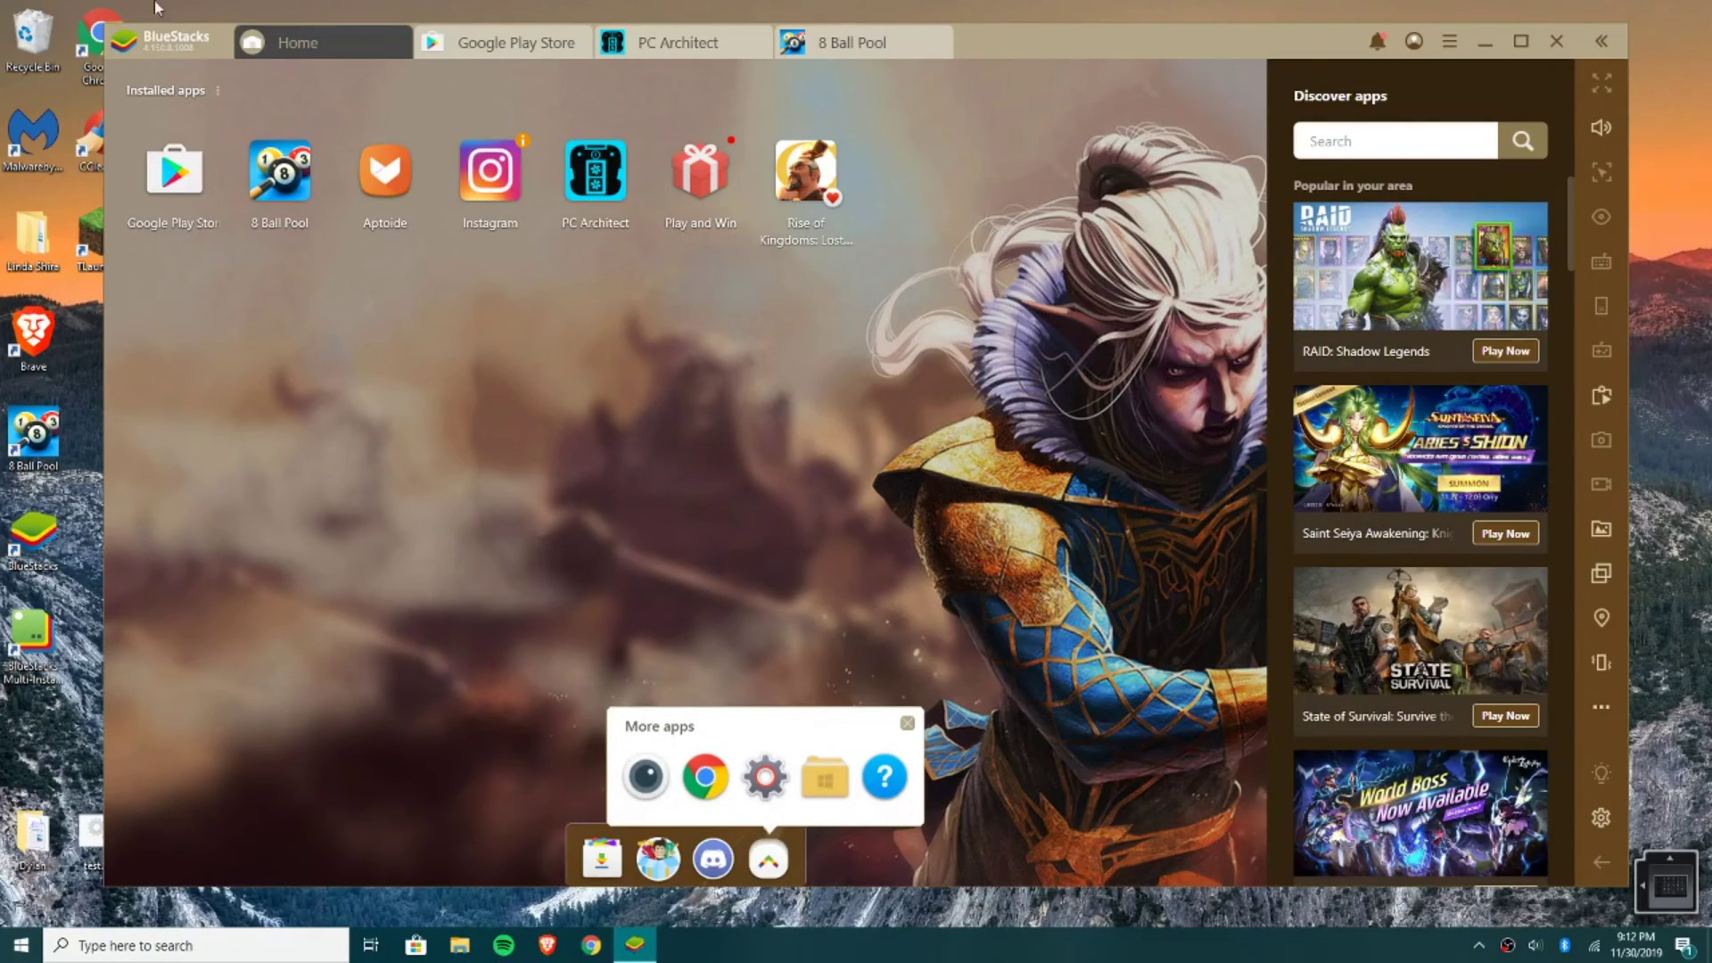
{"action": "left_click", "coordinate": [769, 624]}
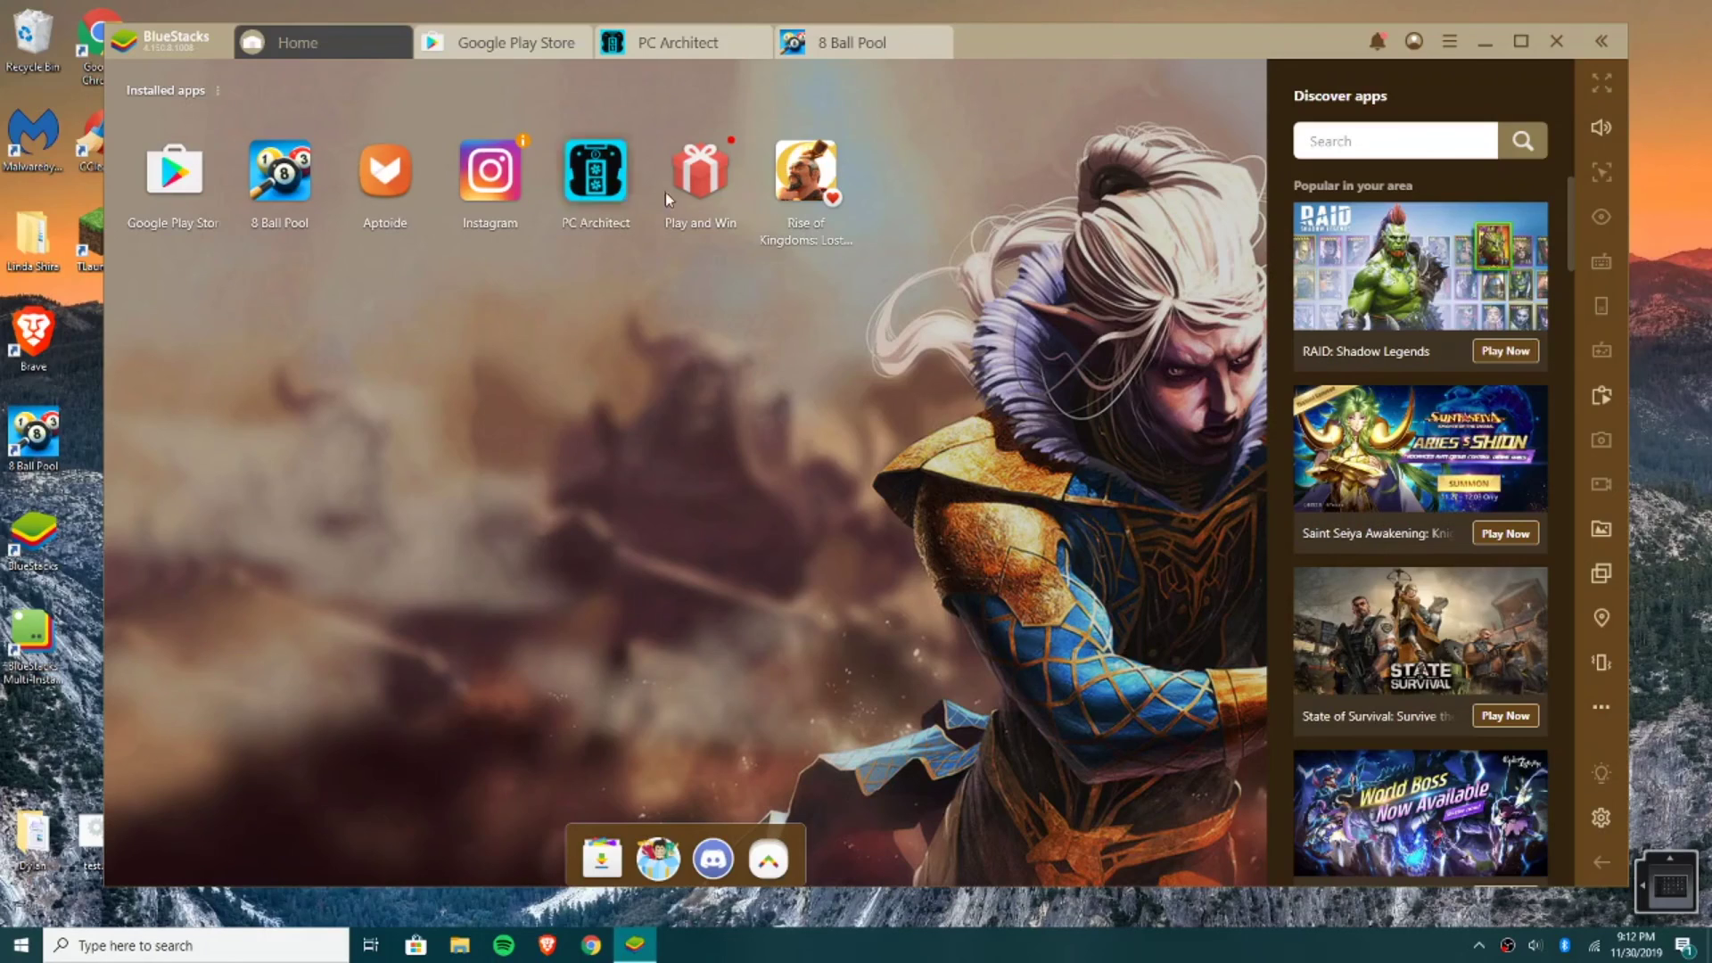
{"action": "left_click", "coordinate": [616, 191]}
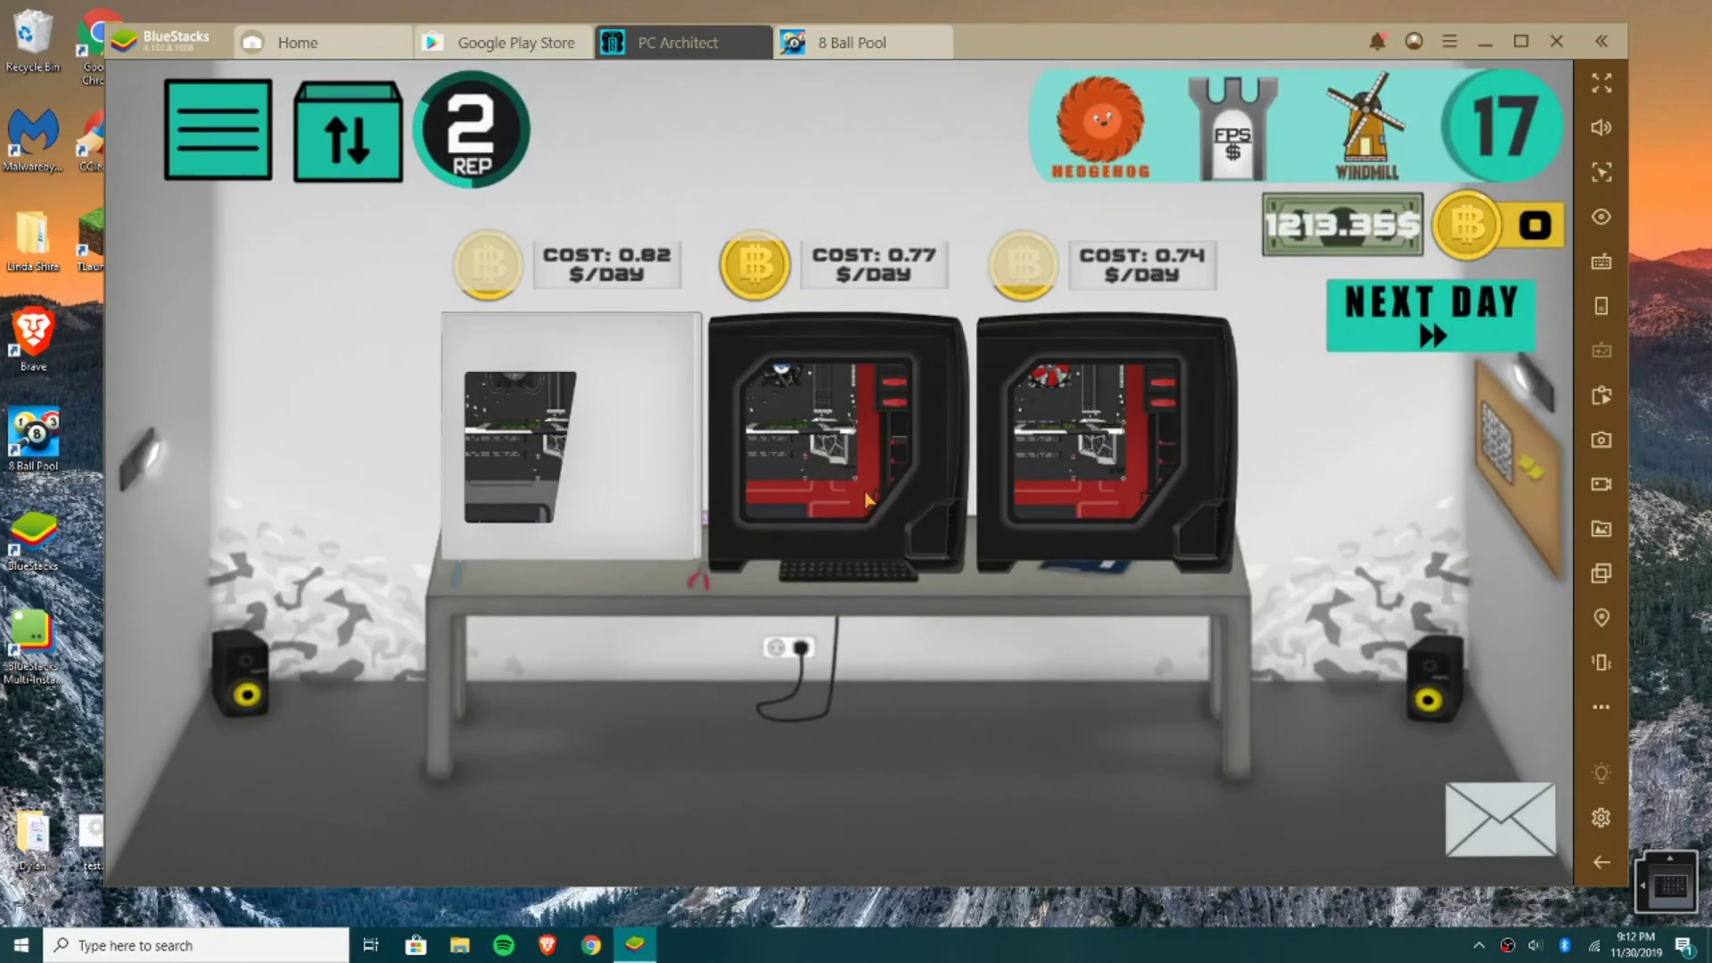
{"action": "left_click", "coordinate": [1425, 337]}
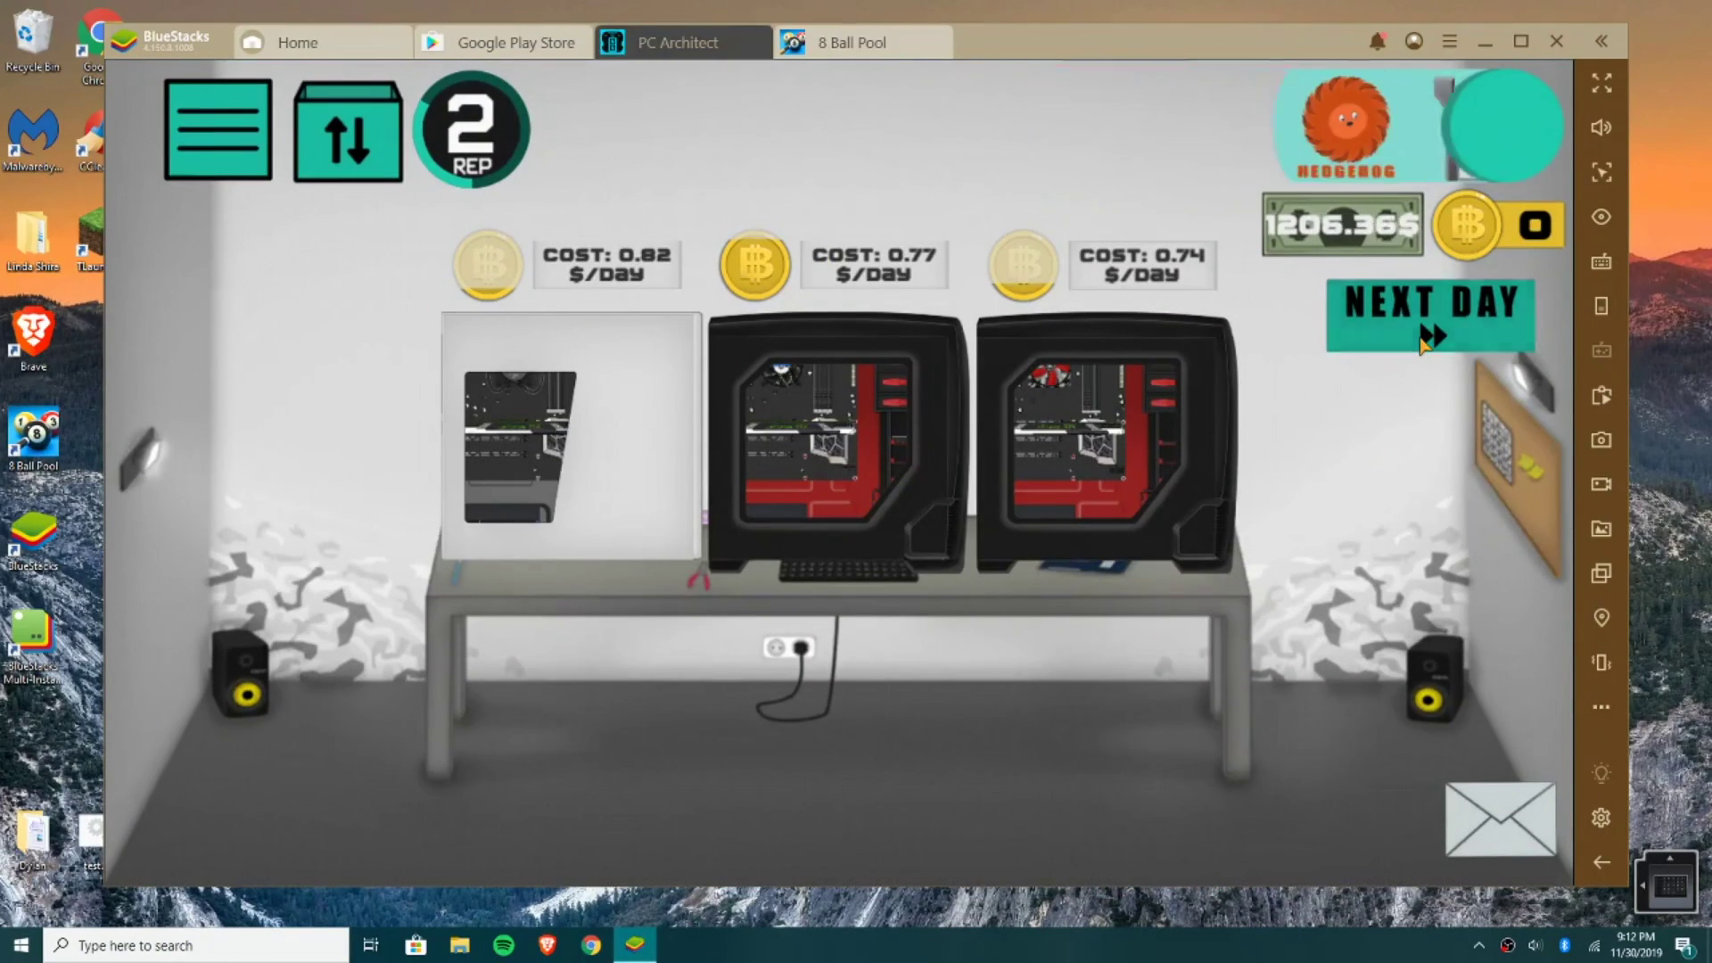